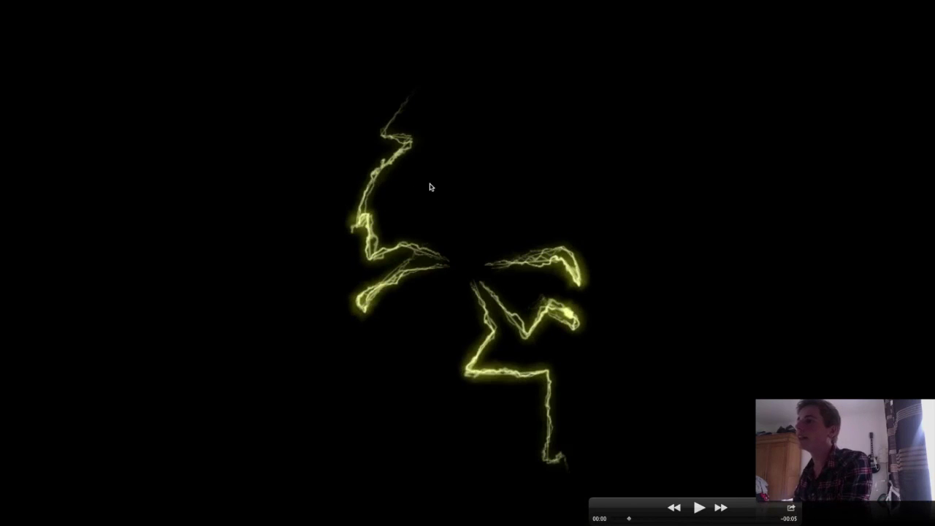
- Switch to After Effects, create a 960 x 540 px composition at 24 fps lasting 6 seconds, and add a full-size black solid
{"action": "key", "text": "ctrl+Left"}
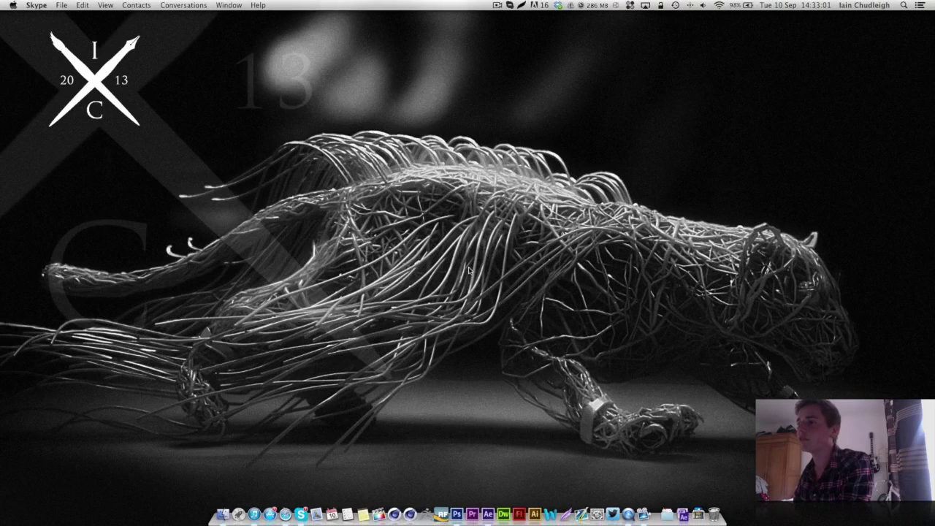
{"action": "left_click", "coordinate": [488, 515]}
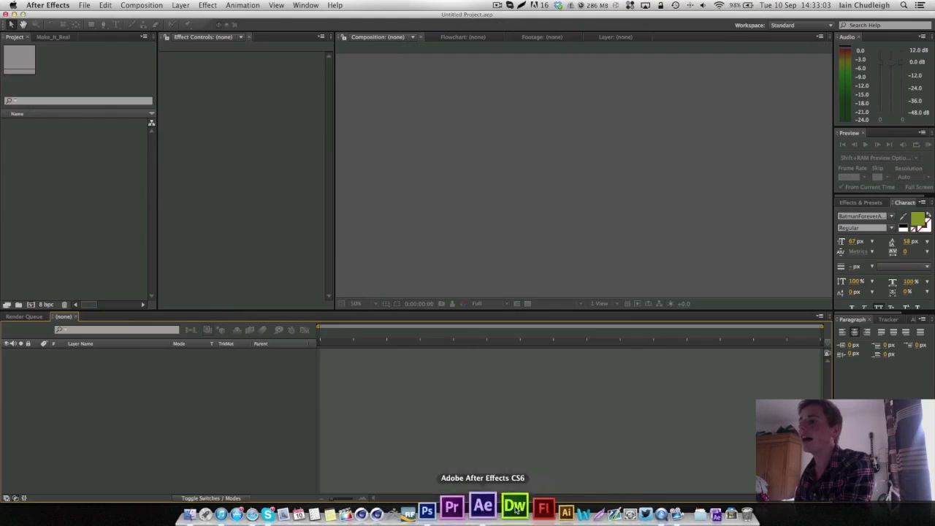
{"action": "key", "text": "super+n"}
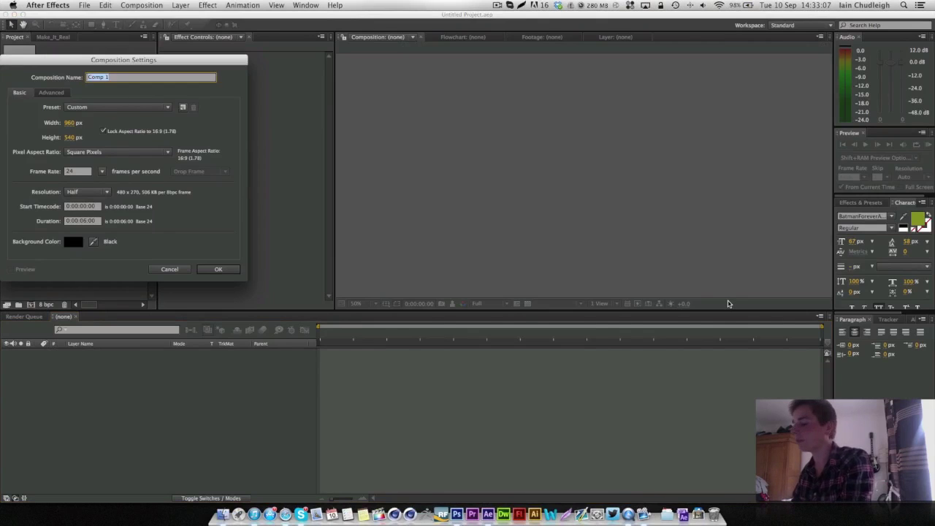
{"action": "key", "text": "Return"}
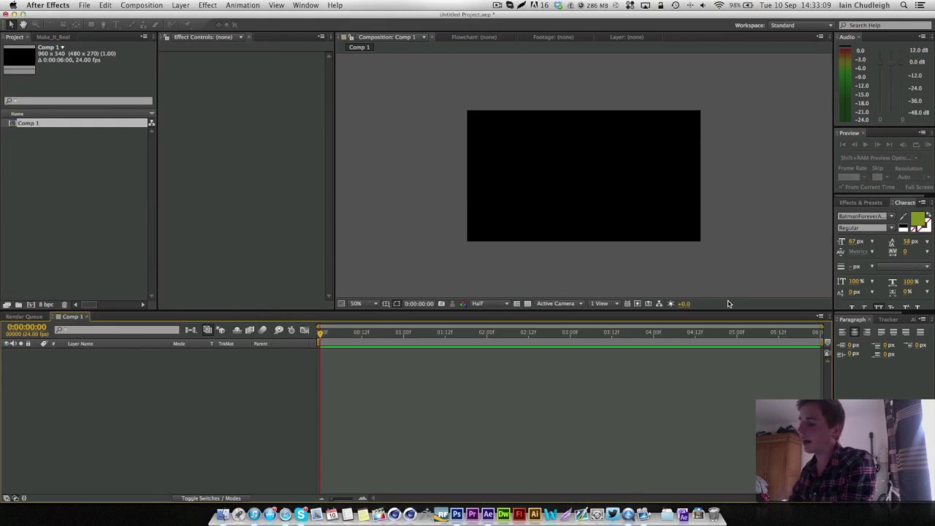
{"action": "key", "text": "super+y"}
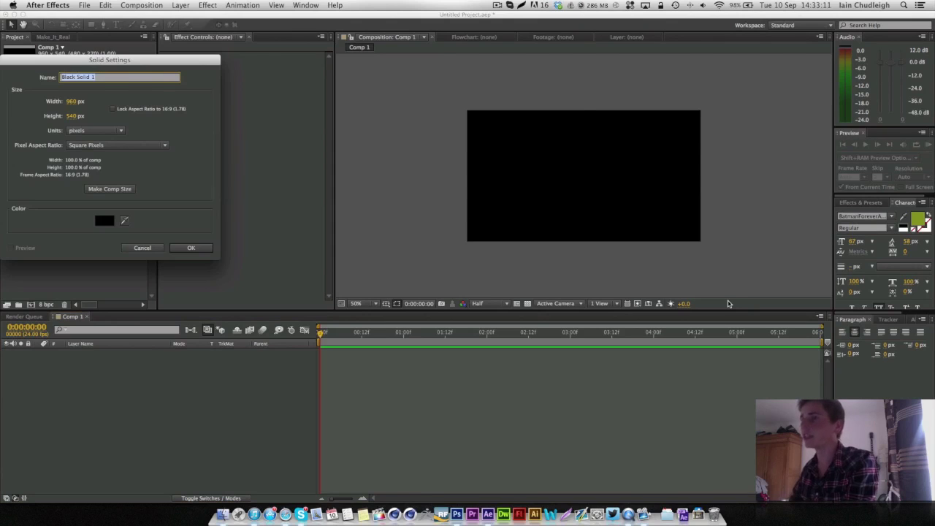
{"action": "key", "text": "Return"}
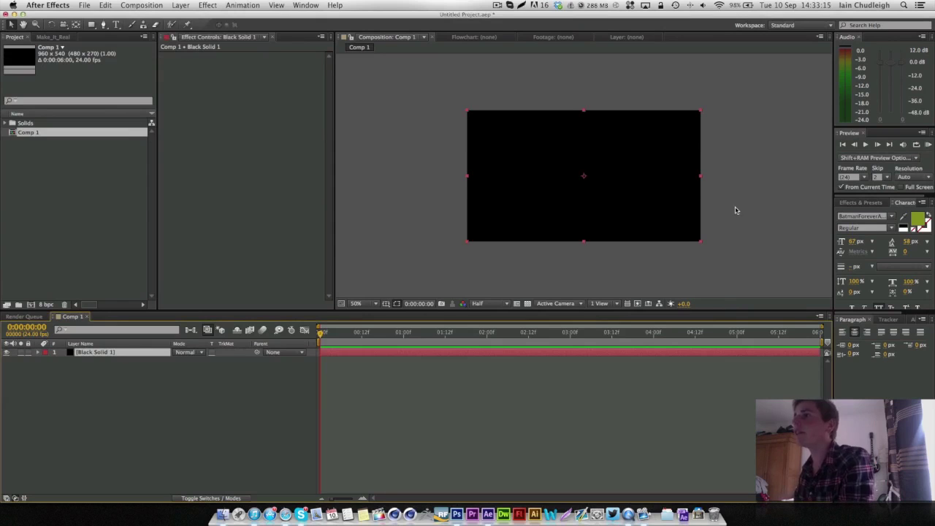
- With the Pen tool, draw a jagged open mask path on the black solid from the frame's centre past its upper right edge
{"action": "left_click", "coordinate": [104, 25]}
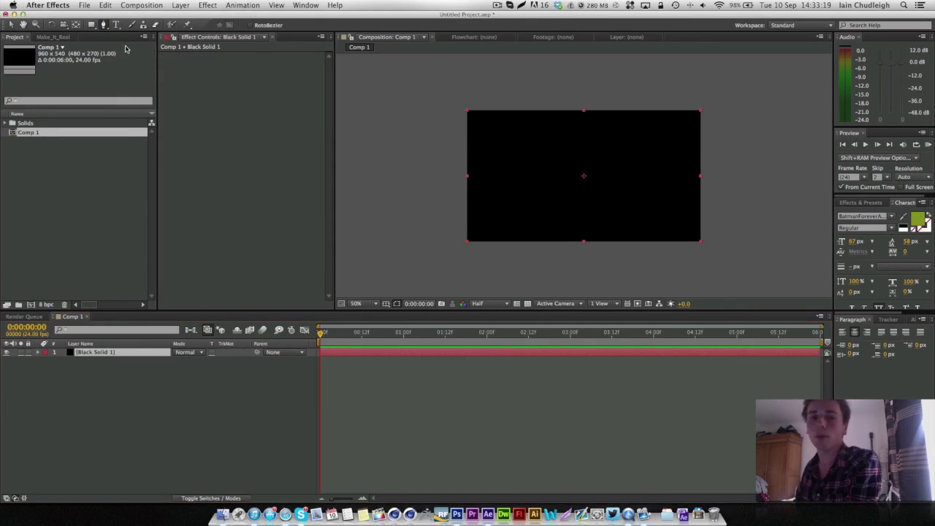
{"action": "left_click", "coordinate": [584, 176]}
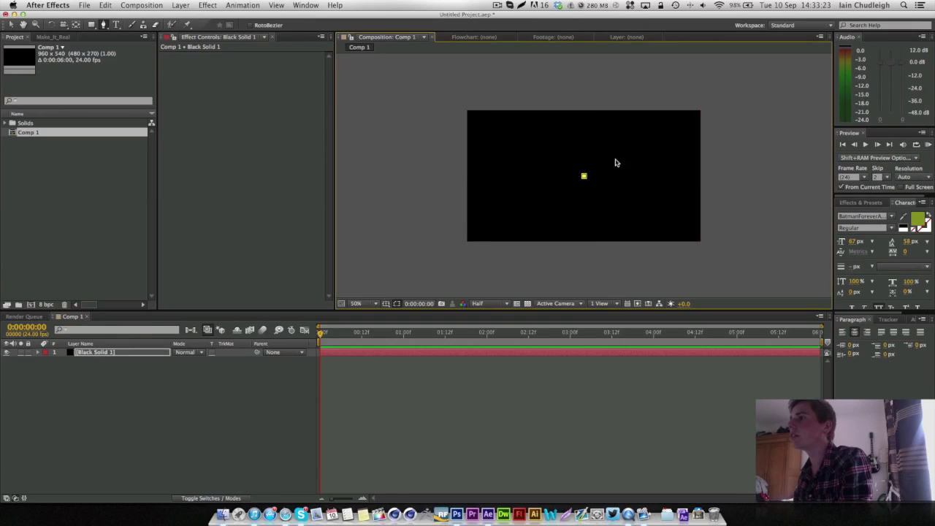
{"action": "left_click", "coordinate": [616, 167]}
{"action": "left_click", "coordinate": [614, 177]}
{"action": "left_click", "coordinate": [636, 160]}
{"action": "left_click", "coordinate": [657, 153]}
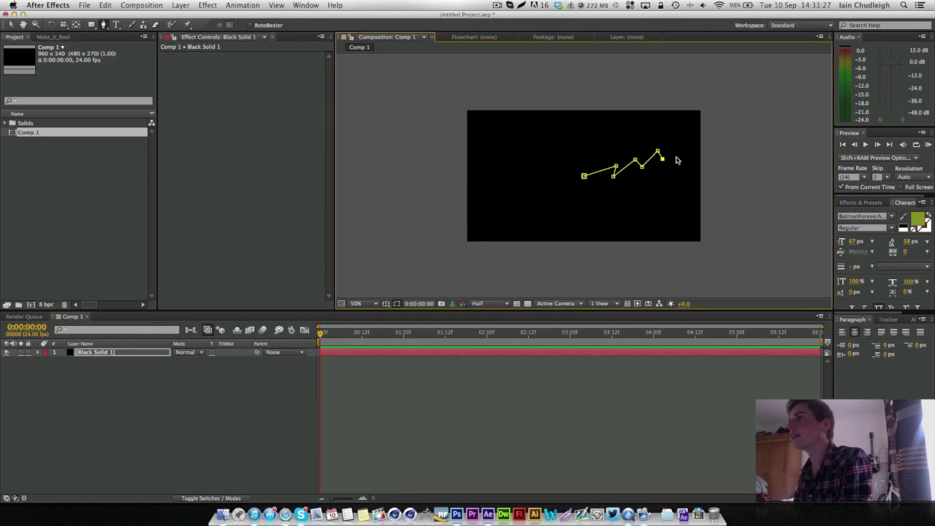
{"action": "left_click", "coordinate": [686, 133]}
{"action": "left_click", "coordinate": [706, 134]}
{"action": "left_click", "coordinate": [720, 124]}
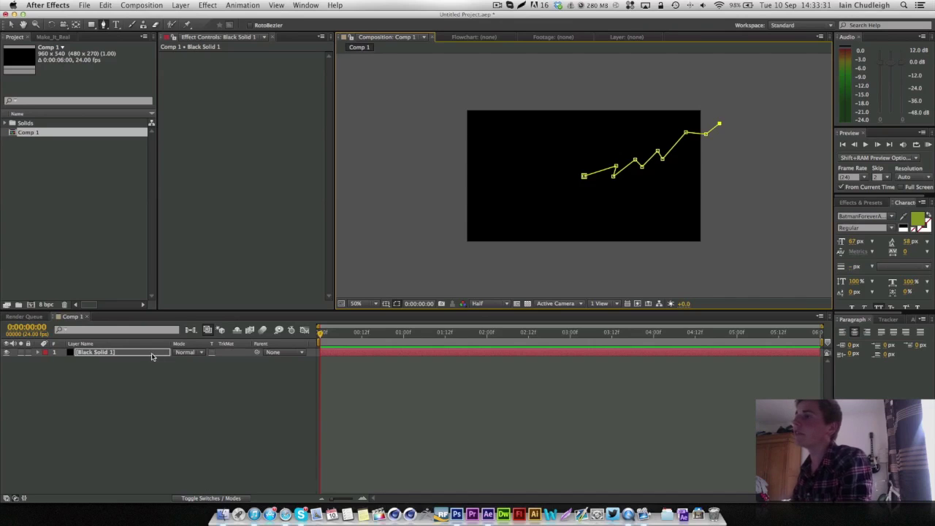
- Draw a second jagged open mask path on the solid from the centre to just below the frame's lower right corner area
{"action": "left_click", "coordinate": [133, 381]}
{"action": "left_click", "coordinate": [96, 353]}
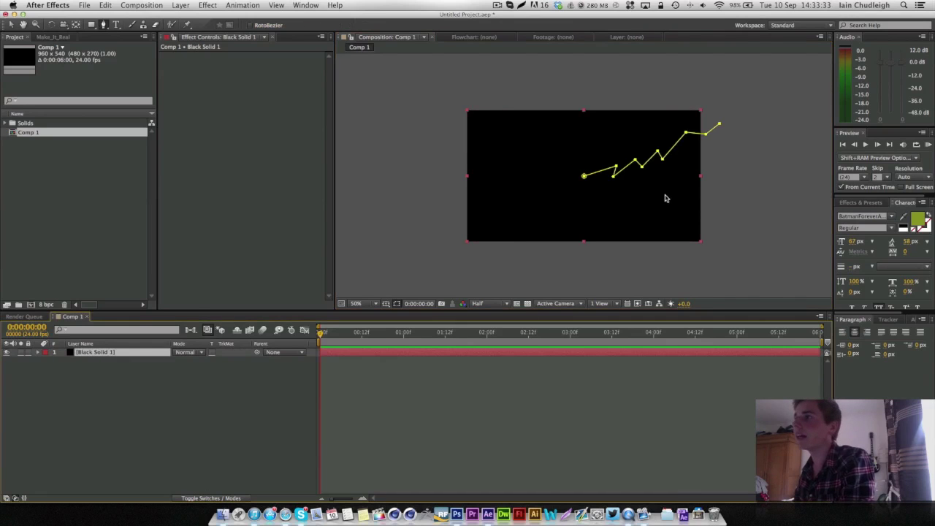
{"action": "left_click", "coordinate": [590, 193]}
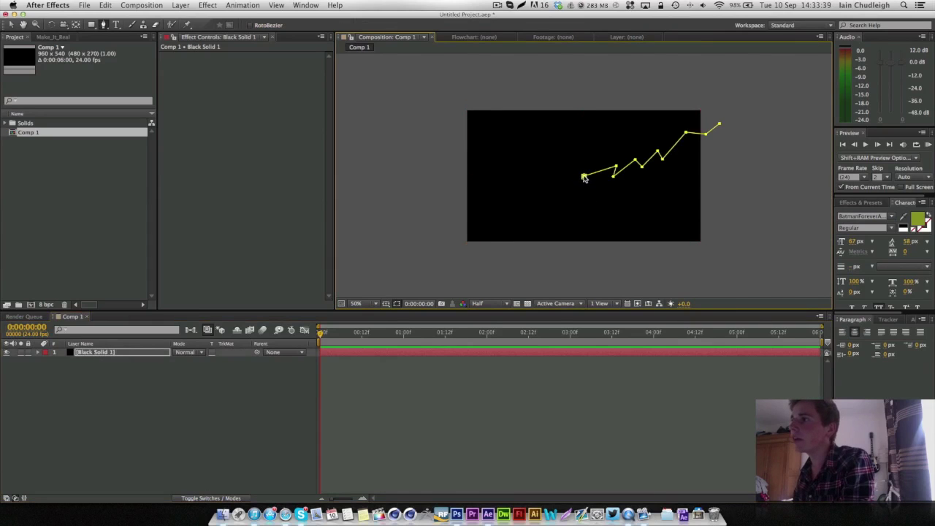
{"action": "left_click", "coordinate": [600, 187]}
{"action": "left_click", "coordinate": [595, 194]}
{"action": "left_click", "coordinate": [612, 198]}
{"action": "left_click", "coordinate": [619, 209]}
{"action": "left_click", "coordinate": [637, 214]}
{"action": "left_click", "coordinate": [669, 253]}
{"action": "left_click", "coordinate": [130, 380]}
{"action": "left_click", "coordinate": [112, 353]}
{"action": "left_click", "coordinate": [566, 223]}
{"action": "key", "text": "super+t"}
{"action": "double_click", "coordinate": [558, 225]}
{"action": "left_click", "coordinate": [105, 355]}
{"action": "key", "text": "m"}
{"action": "left_click", "coordinate": [80, 394]}
{"action": "key", "text": "Delete"}
- Draw a third jagged open mask path on the solid from the centre down past the lower left edge of the frame
{"action": "left_click", "coordinate": [570, 226]}
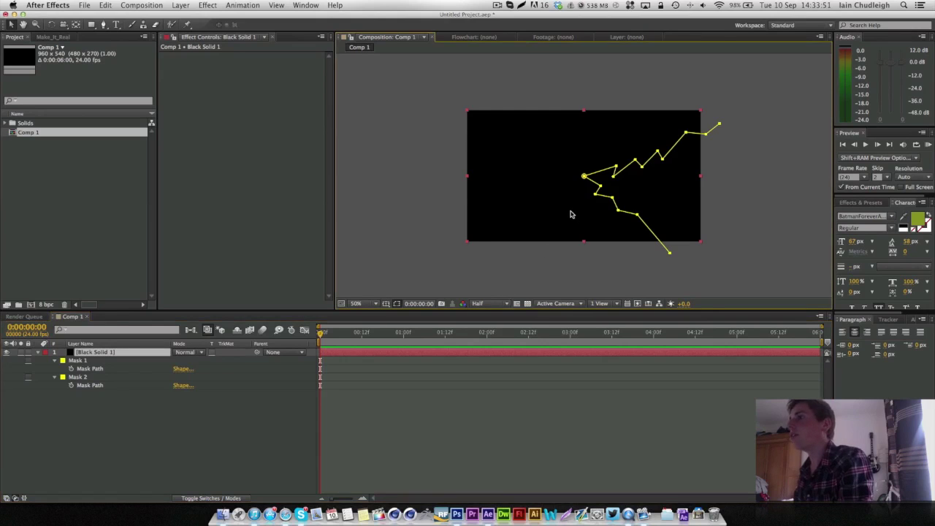
{"action": "key", "text": "g"}
{"action": "left_click", "coordinate": [570, 211]}
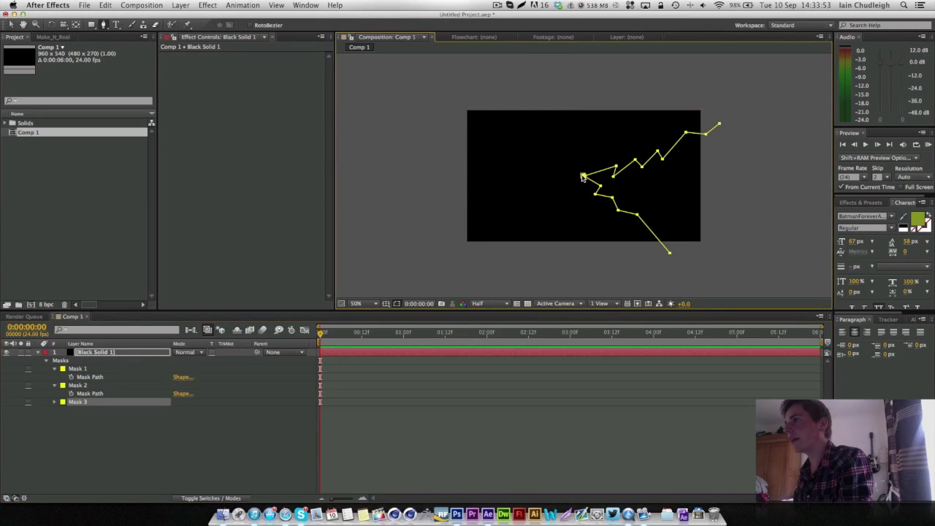
{"action": "left_click", "coordinate": [564, 187]}
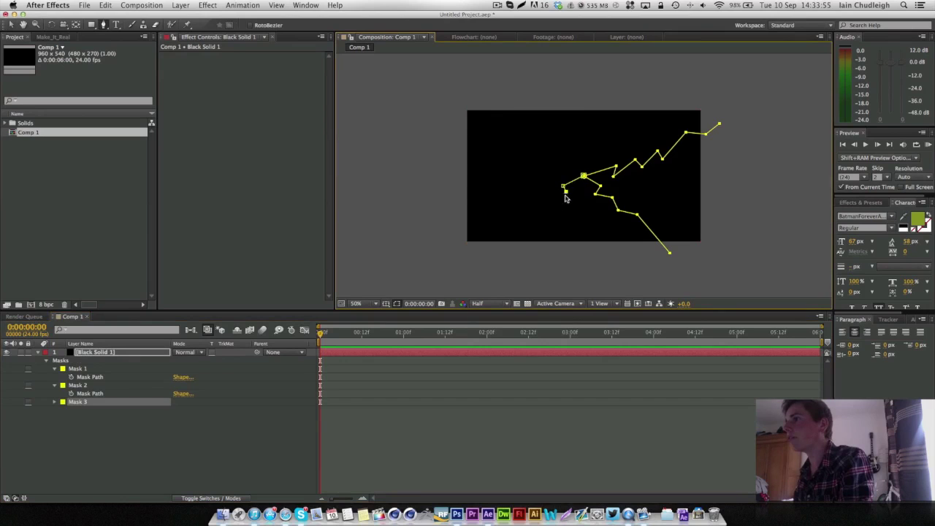
{"action": "left_click", "coordinate": [543, 208]}
{"action": "left_click", "coordinate": [544, 225]}
{"action": "left_click", "coordinate": [514, 257]}
- Draw a fourth jagged mask path from the centre past the frame's left edge and reposition its outer vertices to make it more jagged
{"action": "left_click", "coordinate": [79, 428]}
{"action": "left_click", "coordinate": [97, 352]}
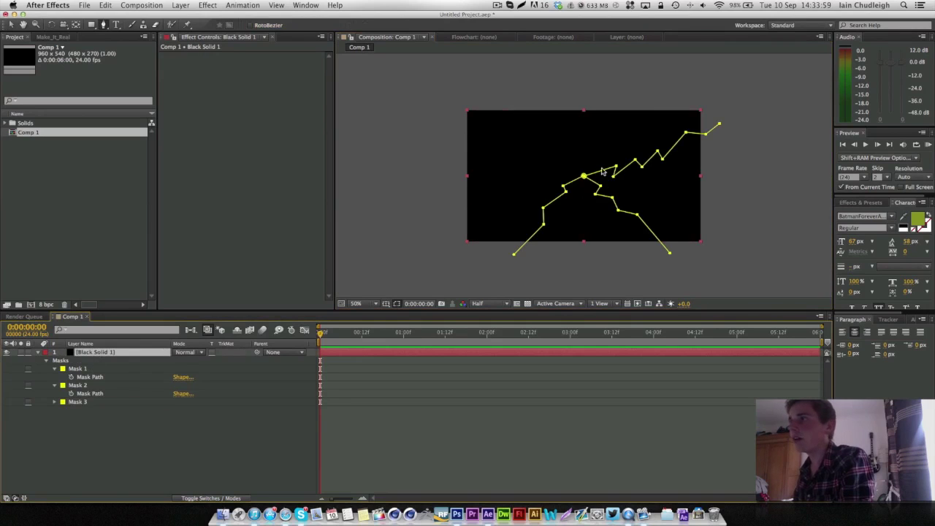
{"action": "left_click", "coordinate": [560, 146]}
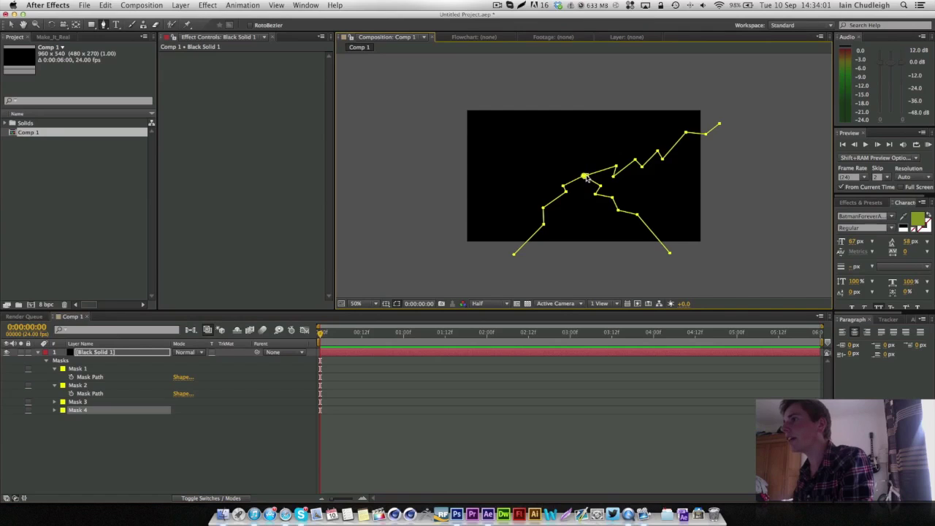
{"action": "left_click", "coordinate": [537, 140]}
{"action": "left_click", "coordinate": [524, 157]}
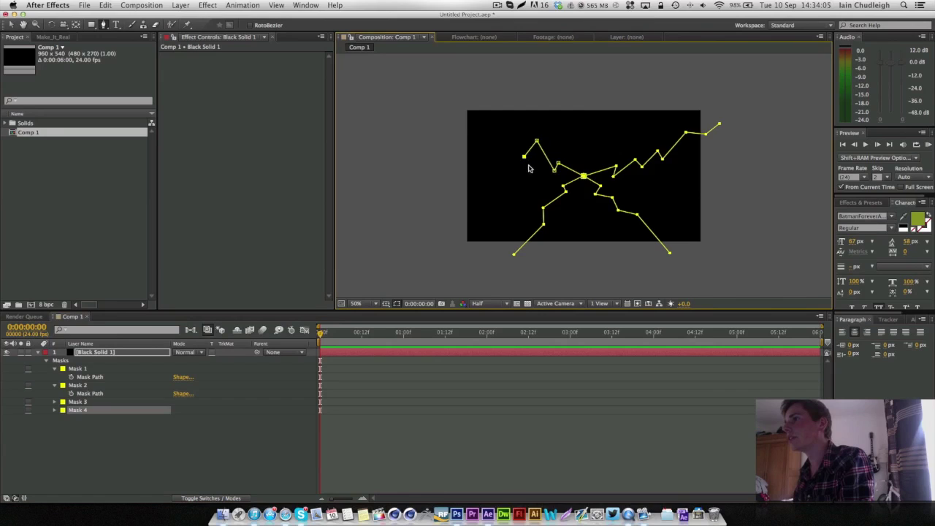
{"action": "left_click", "coordinate": [529, 161]}
{"action": "left_click", "coordinate": [503, 164]}
{"action": "left_click", "coordinate": [492, 157]}
{"action": "left_click", "coordinate": [476, 152]}
{"action": "left_click", "coordinate": [457, 144]}
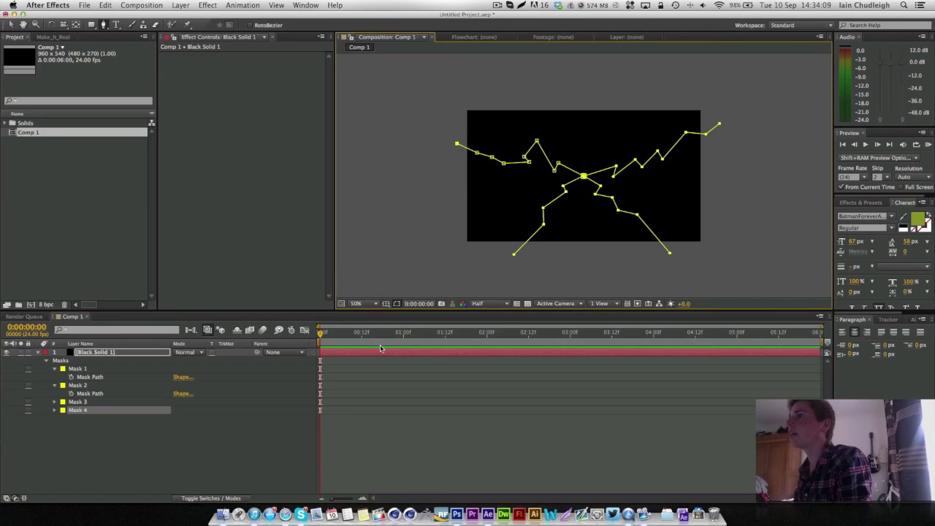
{"action": "left_click_drag", "start_coordinate": [477, 152], "coordinate": [491, 164]}
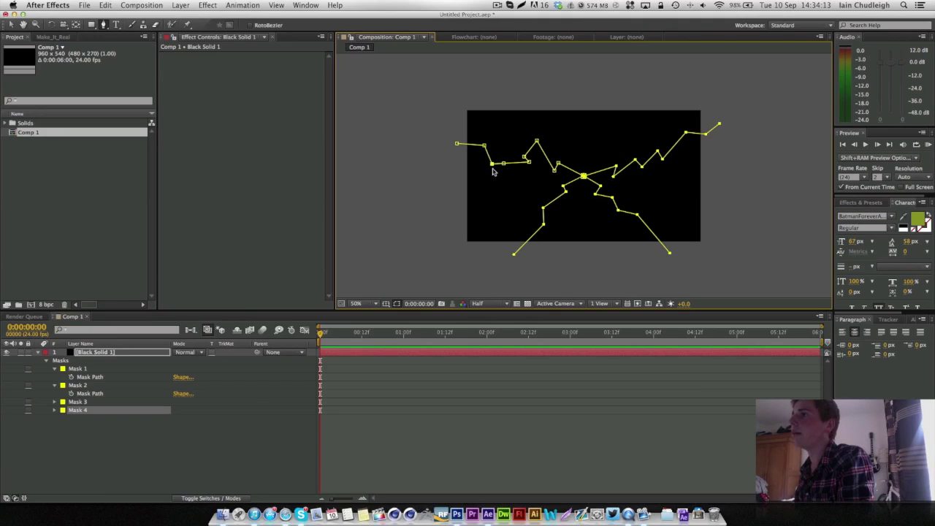
- Draw a fifth jagged open mask path on the solid from the centre straight up past the frame's top edge
{"action": "left_click", "coordinate": [143, 453]}
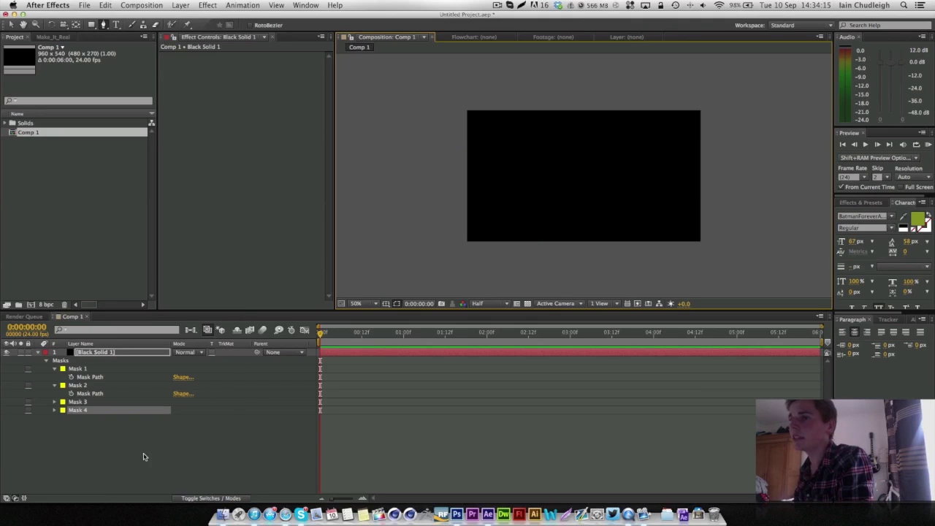
{"action": "left_click", "coordinate": [106, 350]}
{"action": "left_click", "coordinate": [585, 140]}
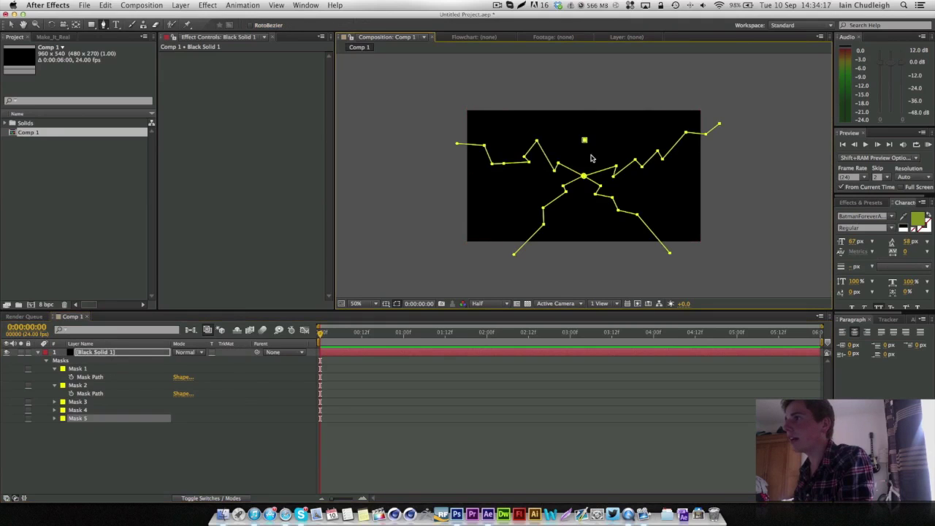
{"action": "left_click_drag", "start_coordinate": [584, 140], "coordinate": [585, 177]}
{"action": "left_click", "coordinate": [578, 138]}
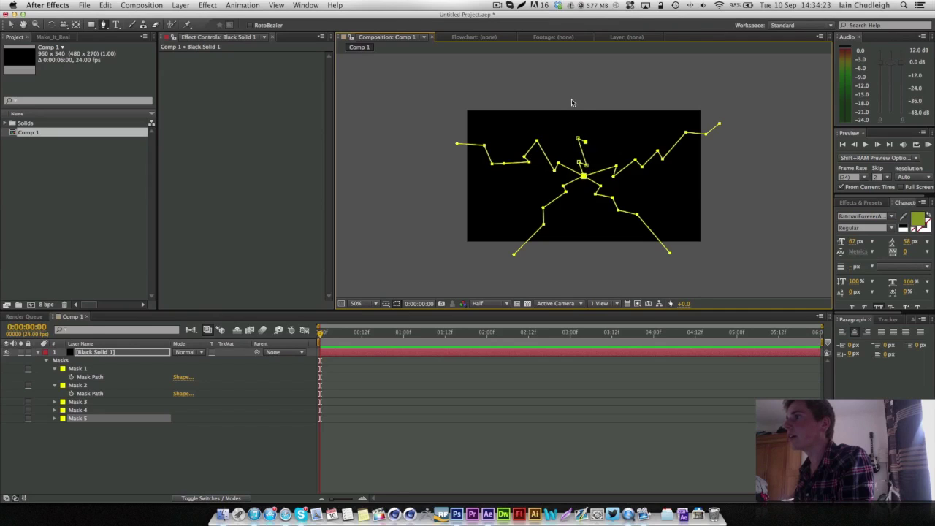
- Draw a sixth jagged open mask path from the centre past the frame's upper right corner, between the two neighbouring paths
{"action": "left_click", "coordinate": [116, 352]}
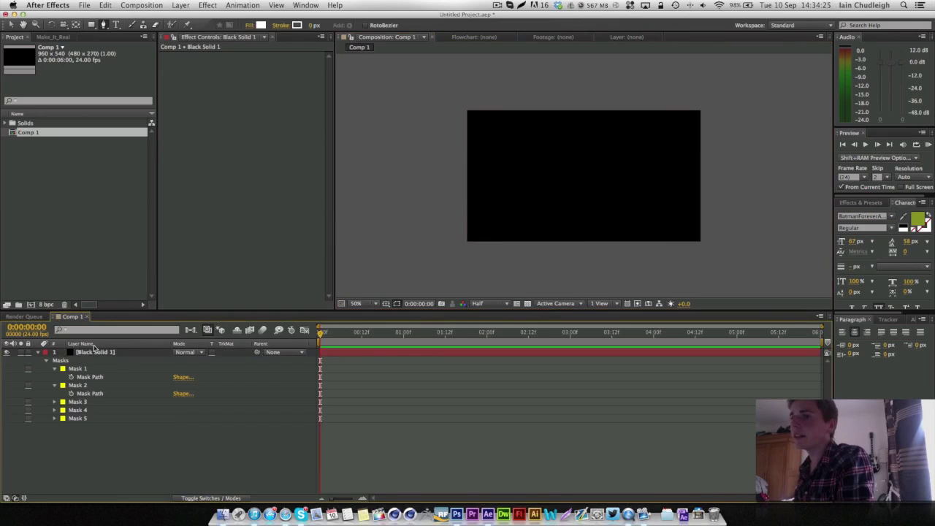
{"action": "left_click", "coordinate": [632, 130]}
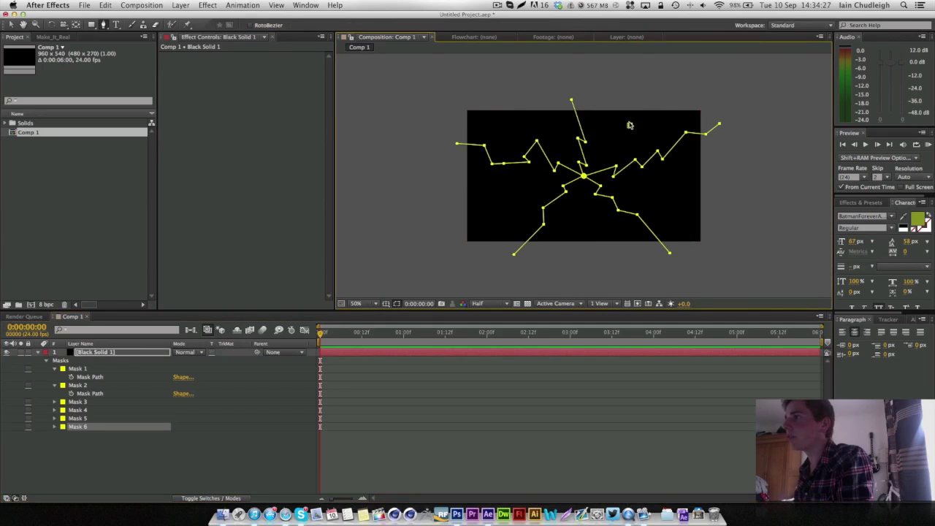
{"action": "left_click", "coordinate": [602, 148]}
{"action": "left_click", "coordinate": [625, 141]}
{"action": "left_click", "coordinate": [619, 132]}
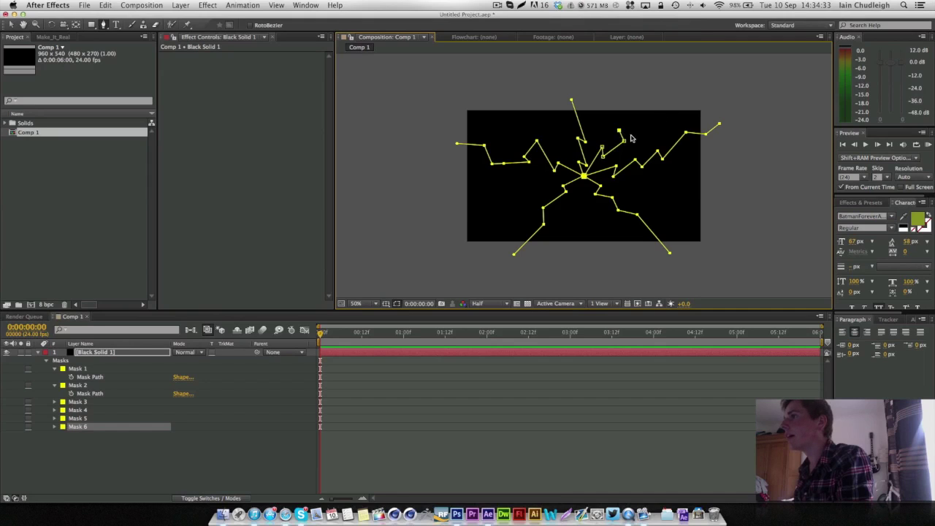
{"action": "left_click", "coordinate": [699, 87]}
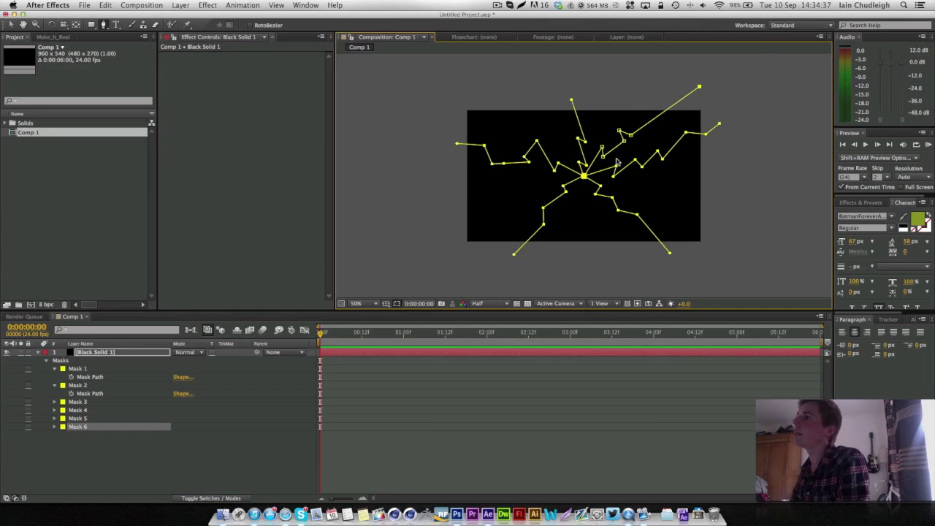
- Collapse the black solid's mask properties and apply the Trapcode 3D Stroke effect to the layer
{"action": "left_click", "coordinate": [38, 354]}
{"action": "left_click", "coordinate": [95, 366]}
{"action": "left_click", "coordinate": [96, 353]}
{"action": "right_click", "coordinate": [206, 95]}
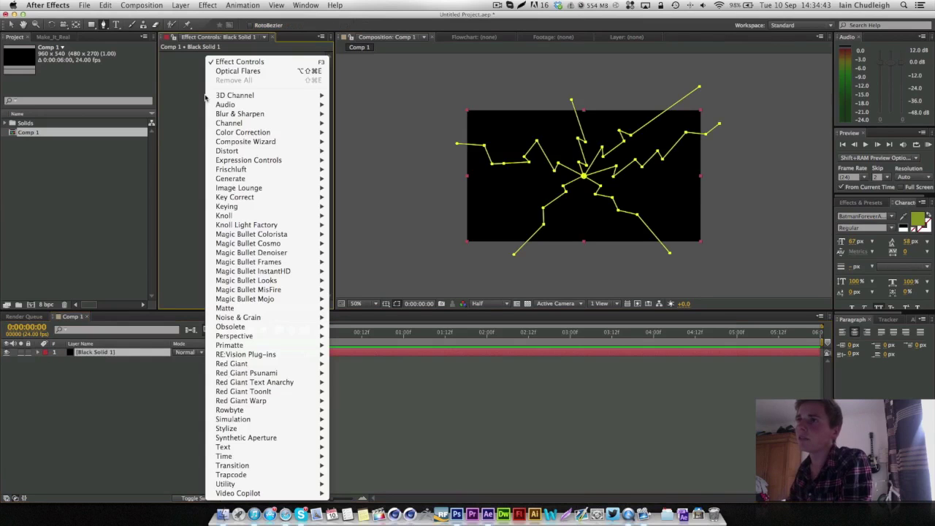
{"action": "mouse_move", "coordinate": [298, 476]}
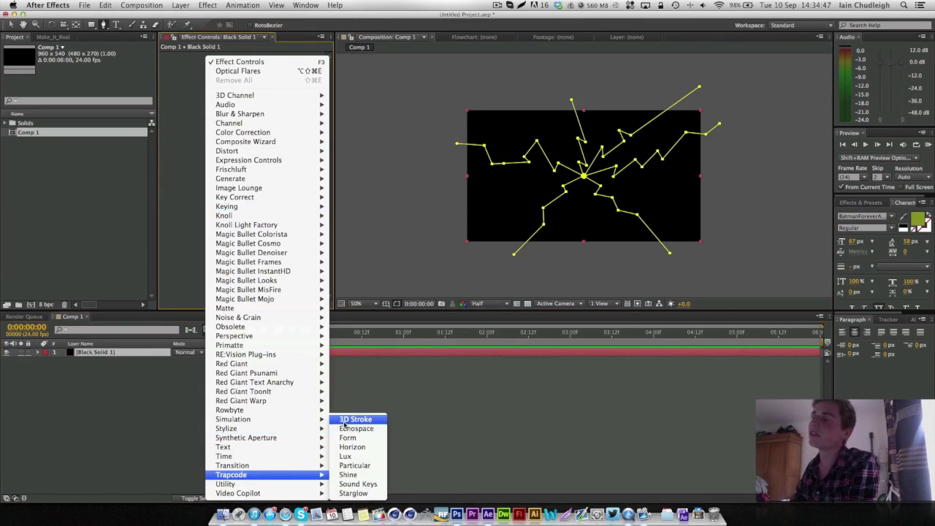
{"action": "left_click", "coordinate": [344, 421]}
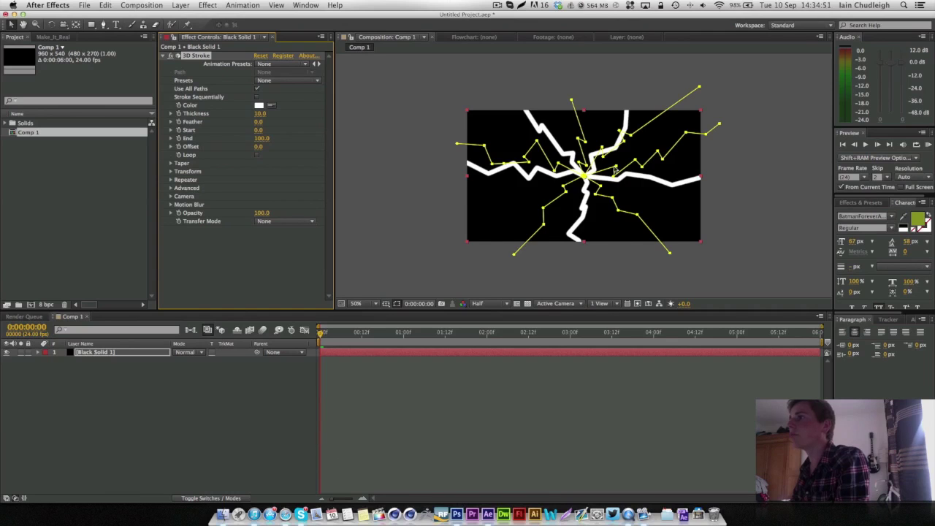
- Return the playhead to the start of the composition and hide the mask outlines and layer controls in the viewer
{"action": "mouse_move", "coordinate": [328, 337]}
{"action": "left_mouse_down"}
{"action": "mouse_move", "coordinate": [361, 335]}
{"action": "mouse_move", "coordinate": [292, 343]}
{"action": "mouse_move", "coordinate": [341, 334]}
{"action": "mouse_move", "coordinate": [318, 335]}
{"action": "mouse_move", "coordinate": [364, 342]}
{"action": "mouse_move", "coordinate": [307, 351]}
{"action": "left_mouse_up"}
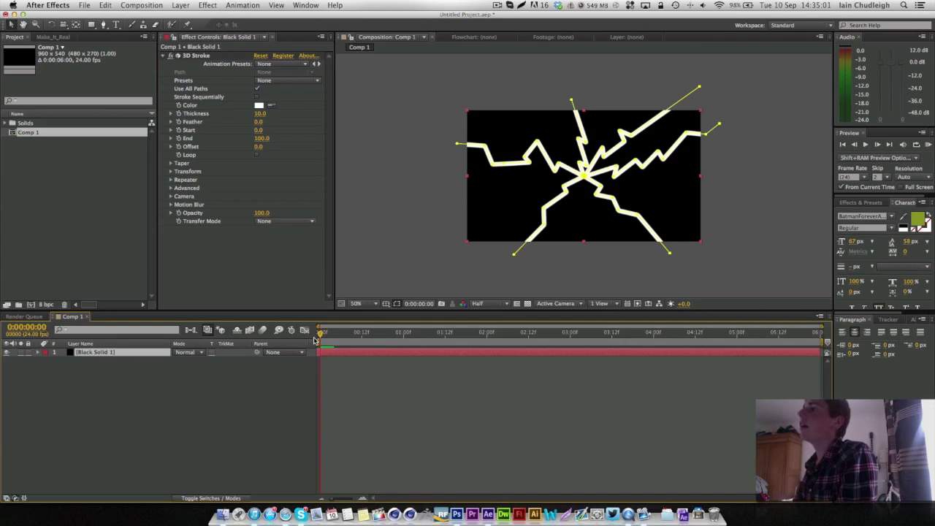
{"action": "left_click_drag", "start_coordinate": [322, 334], "coordinate": [285, 341]}
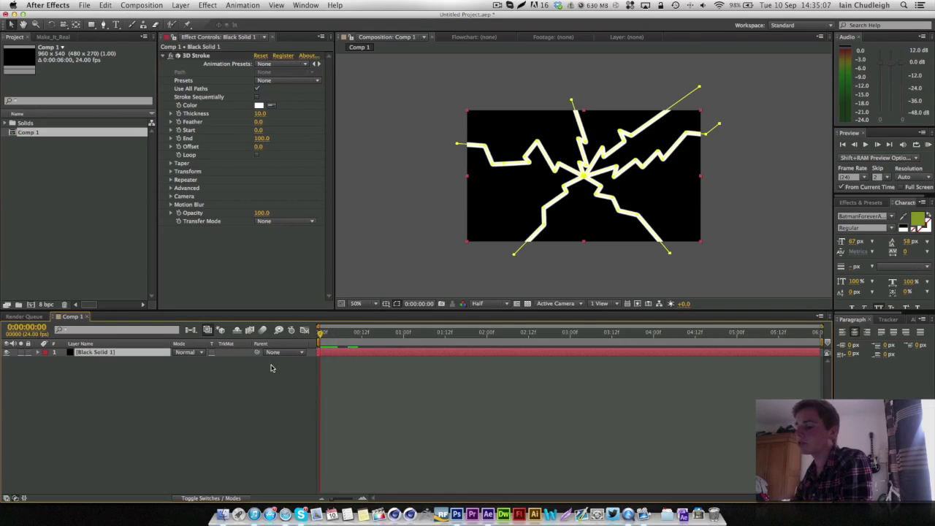
{"action": "key", "text": "super+shift+h"}
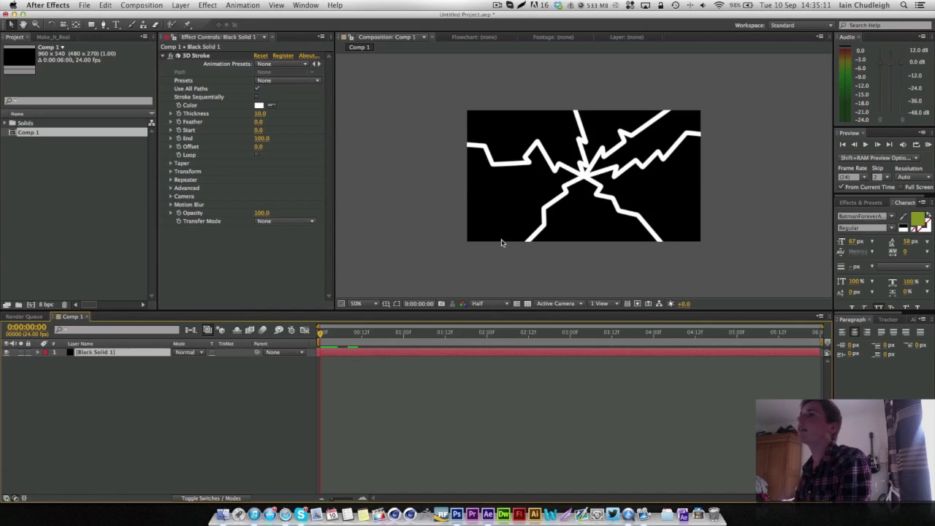
- Change the 3D Stroke color on the black solid from white to a light yellow
{"action": "right_click", "coordinate": [258, 111]}
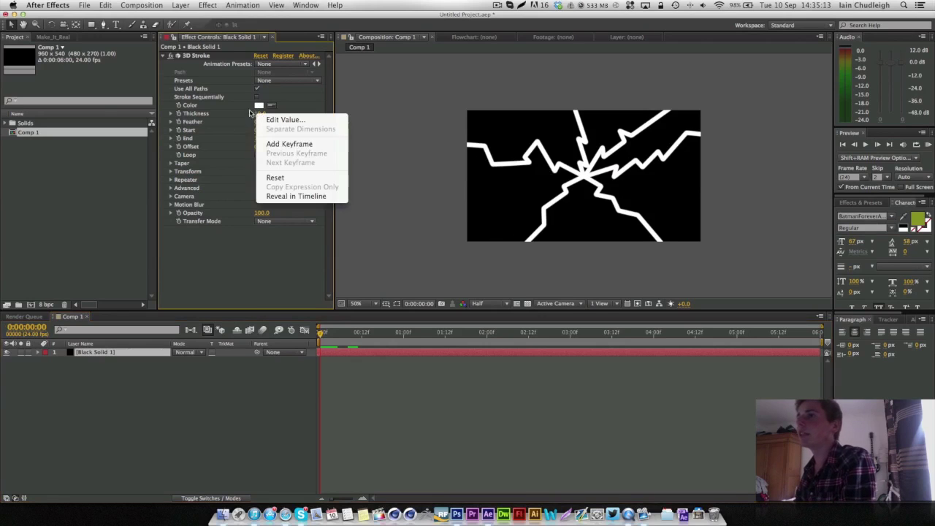
{"action": "left_click", "coordinate": [278, 119]}
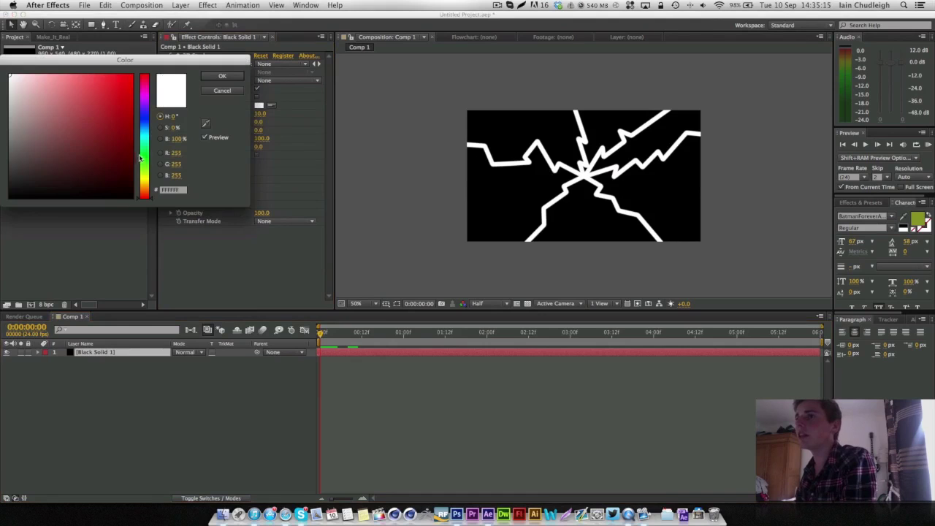
{"action": "left_click_drag", "start_coordinate": [140, 158], "coordinate": [140, 180]}
{"action": "mouse_move", "coordinate": [84, 90]}
{"action": "left_mouse_down"}
{"action": "mouse_move", "coordinate": [63, 83]}
{"action": "mouse_move", "coordinate": [77, 86]}
{"action": "left_mouse_up"}
{"action": "left_click", "coordinate": [223, 76]}
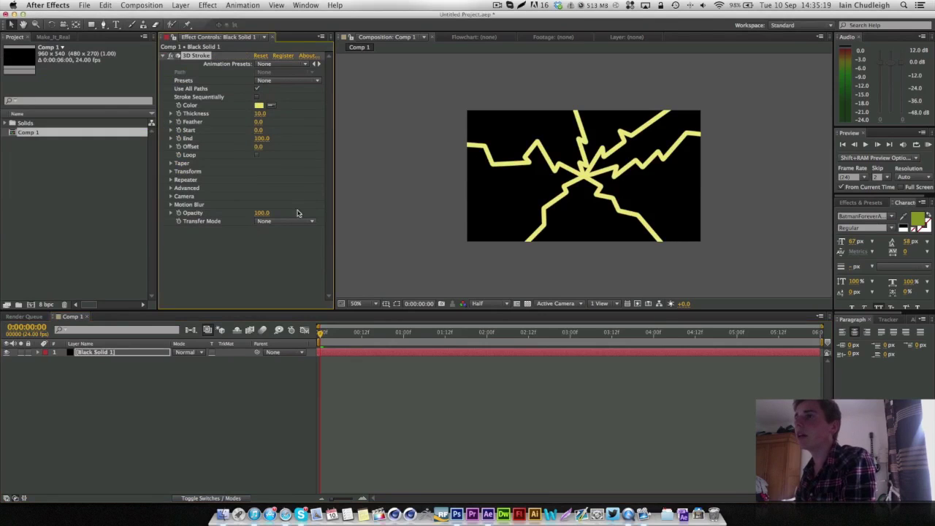
- Set the 3D Stroke thickness to 2
{"action": "left_click", "coordinate": [261, 114]}
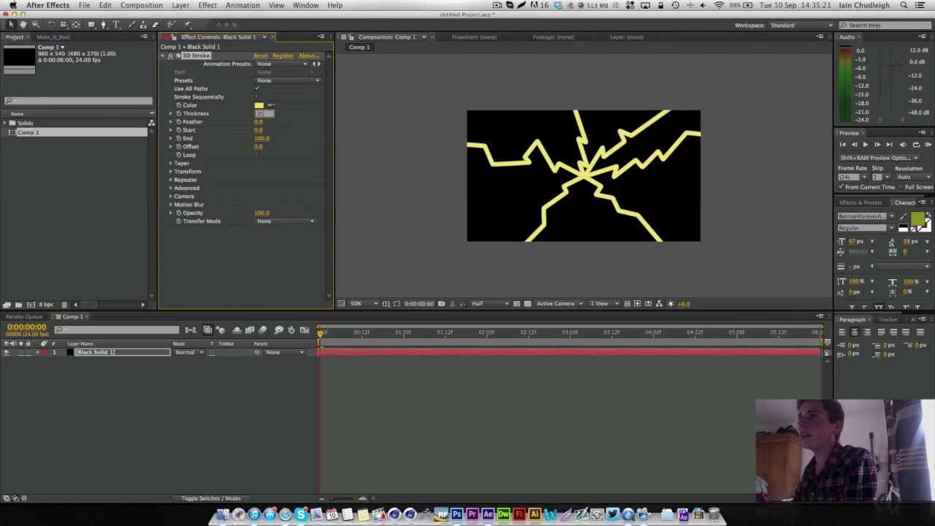
{"action": "type", "text": "2"}
{"action": "key", "text": "Return"}
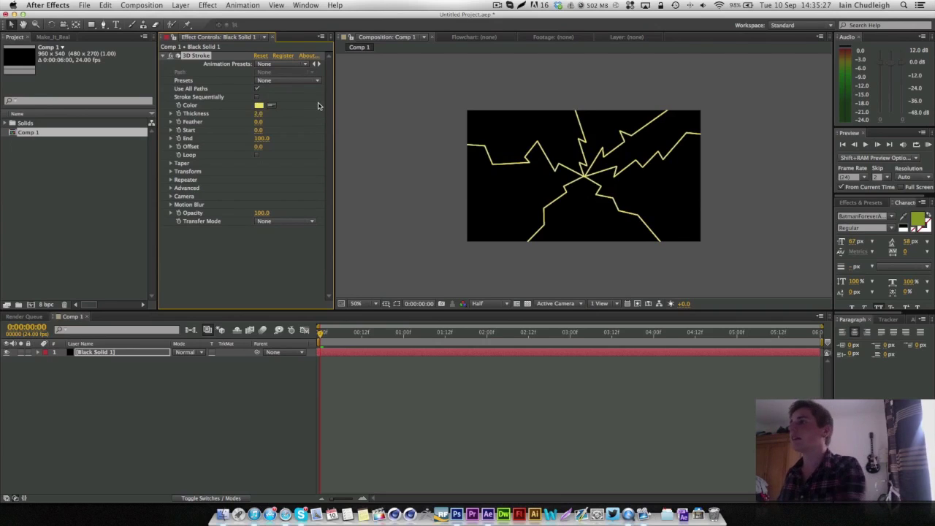
- Set the stroke's End to 41 and keyframe its Offset from 100 at the start to -48 at one second
{"action": "mouse_move", "coordinate": [261, 138]}
{"action": "left_mouse_down"}
{"action": "mouse_move", "coordinate": [228, 148]}
{"action": "mouse_move", "coordinate": [271, 154]}
{"action": "mouse_move", "coordinate": [252, 161]}
{"action": "mouse_move", "coordinate": [349, 165]}
{"action": "mouse_move", "coordinate": [249, 174]}
{"action": "mouse_move", "coordinate": [334, 178]}
{"action": "mouse_move", "coordinate": [299, 193]}
{"action": "mouse_move", "coordinate": [349, 190]}
{"action": "mouse_move", "coordinate": [301, 196]}
{"action": "mouse_move", "coordinate": [358, 194]}
{"action": "mouse_move", "coordinate": [299, 204]}
{"action": "mouse_move", "coordinate": [367, 206]}
{"action": "left_mouse_up"}
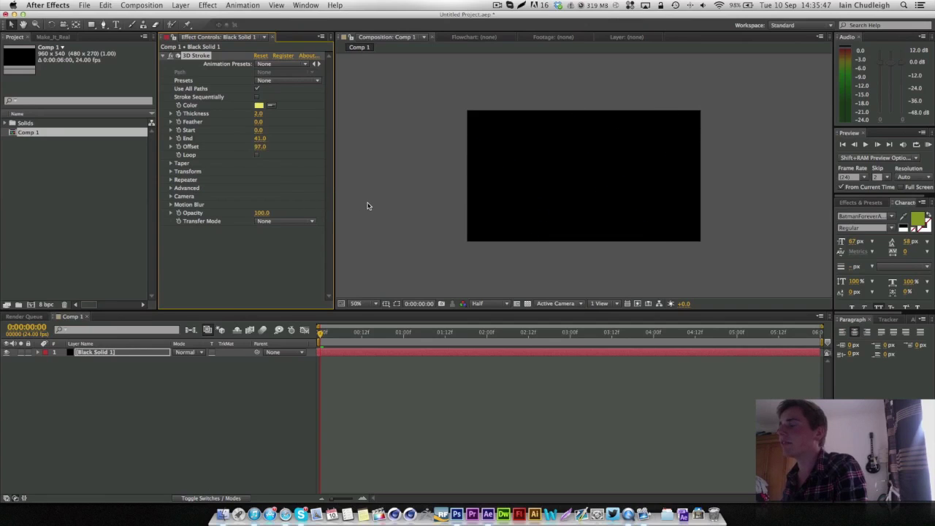
{"action": "left_click_drag", "start_coordinate": [369, 206], "coordinate": [370, 206]}
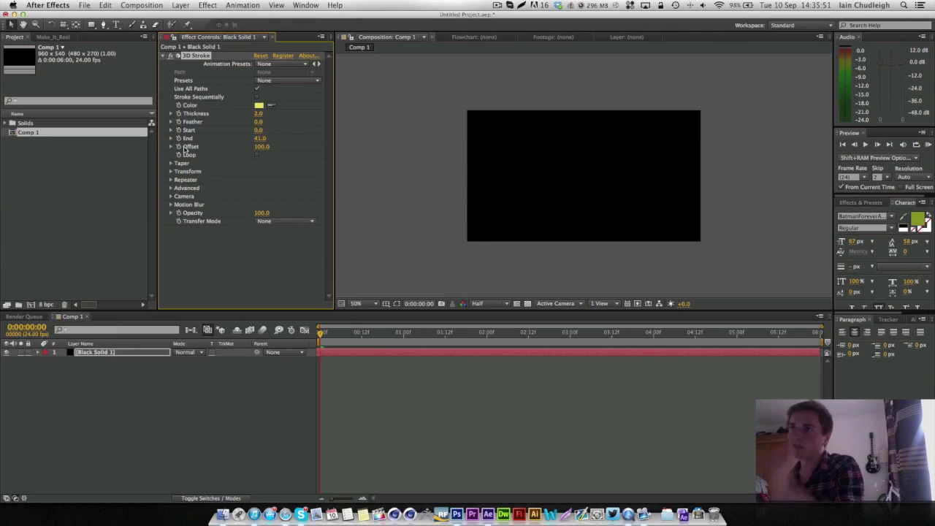
{"action": "left_click_drag", "start_coordinate": [392, 340], "coordinate": [407, 342]}
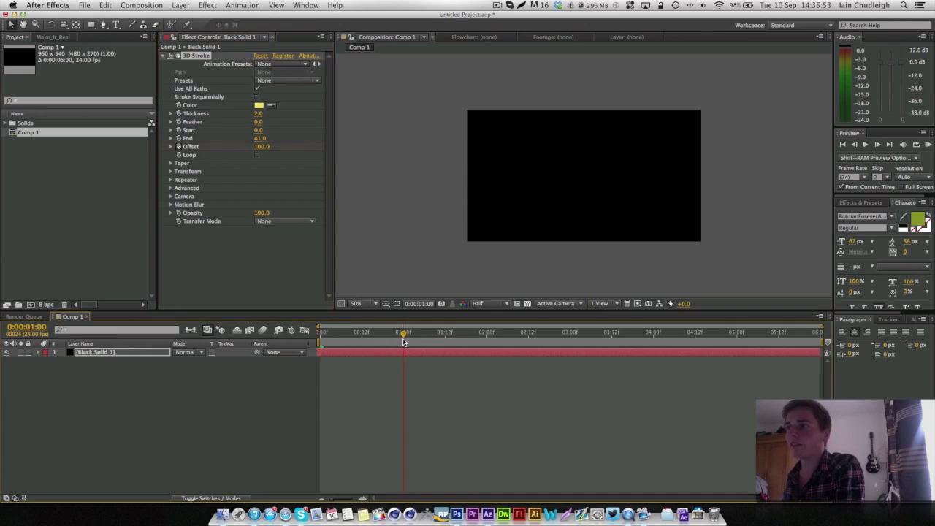
{"action": "left_click_drag", "start_coordinate": [263, 146], "coordinate": [205, 157]}
{"action": "mouse_move", "coordinate": [407, 334]}
{"action": "left_mouse_down"}
{"action": "mouse_move", "coordinate": [319, 335]}
{"action": "mouse_move", "coordinate": [396, 344]}
{"action": "mouse_move", "coordinate": [392, 335]}
{"action": "mouse_move", "coordinate": [364, 334]}
{"action": "left_mouse_up"}
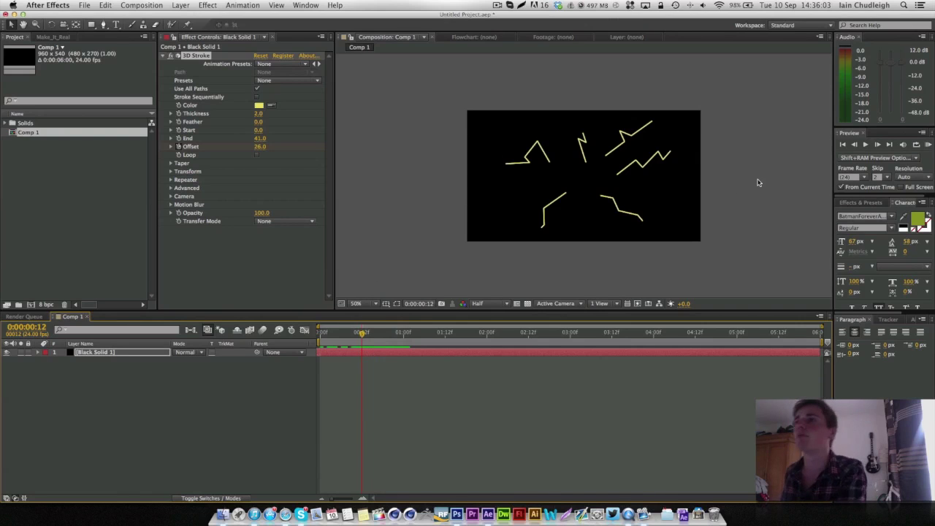
- Enable Taper on the 3D Stroke, check the tapered bolts across the animation, and collapse the Taper settings
{"action": "left_click", "coordinate": [171, 163]}
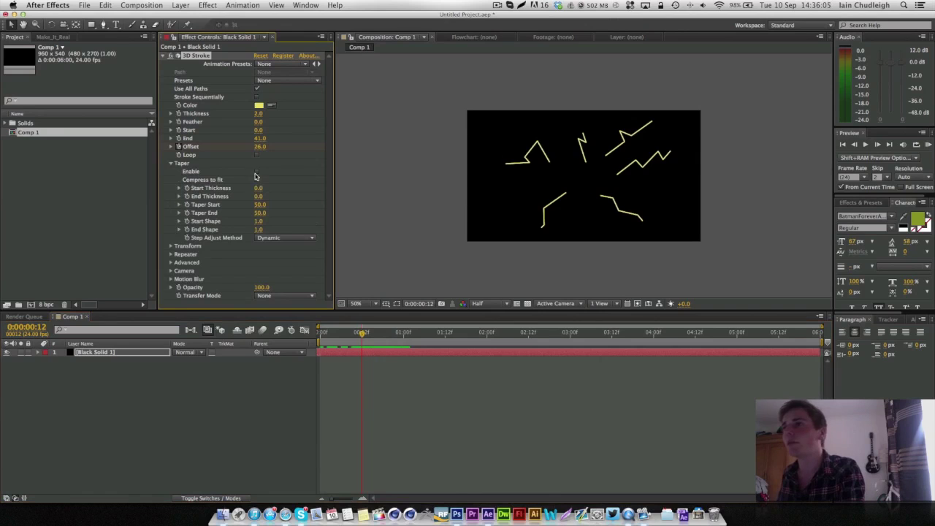
{"action": "left_click", "coordinate": [256, 173]}
{"action": "mouse_move", "coordinate": [346, 337]}
{"action": "left_mouse_down"}
{"action": "mouse_move", "coordinate": [334, 339]}
{"action": "mouse_move", "coordinate": [380, 344]}
{"action": "mouse_move", "coordinate": [324, 354]}
{"action": "mouse_move", "coordinate": [392, 358]}
{"action": "mouse_move", "coordinate": [328, 357]}
{"action": "mouse_move", "coordinate": [383, 358]}
{"action": "mouse_move", "coordinate": [341, 357]}
{"action": "mouse_move", "coordinate": [366, 357]}
{"action": "left_mouse_up"}
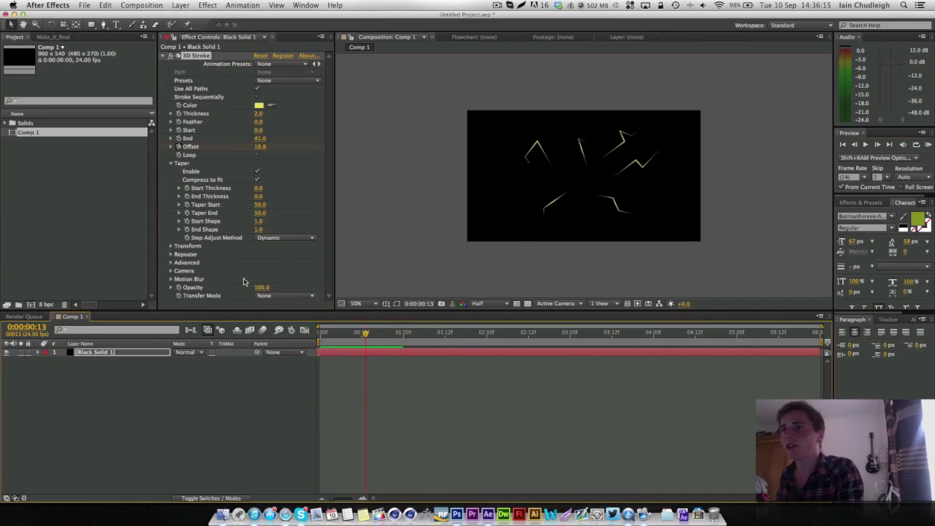
{"action": "left_click", "coordinate": [171, 164]}
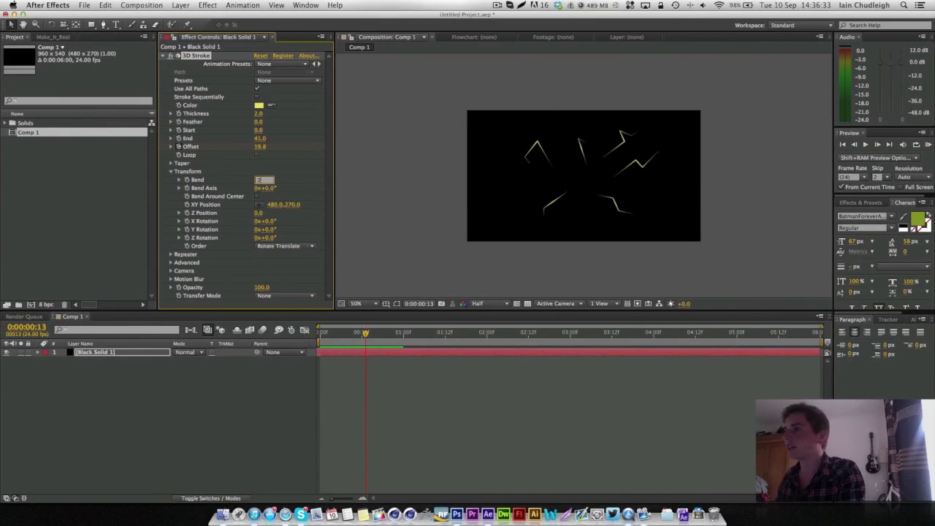
- Set the stroke's Bend to 2 and check the bent bolts through the first second of the animation
{"action": "key", "text": "Return"}
{"action": "left_click", "coordinate": [324, 335]}
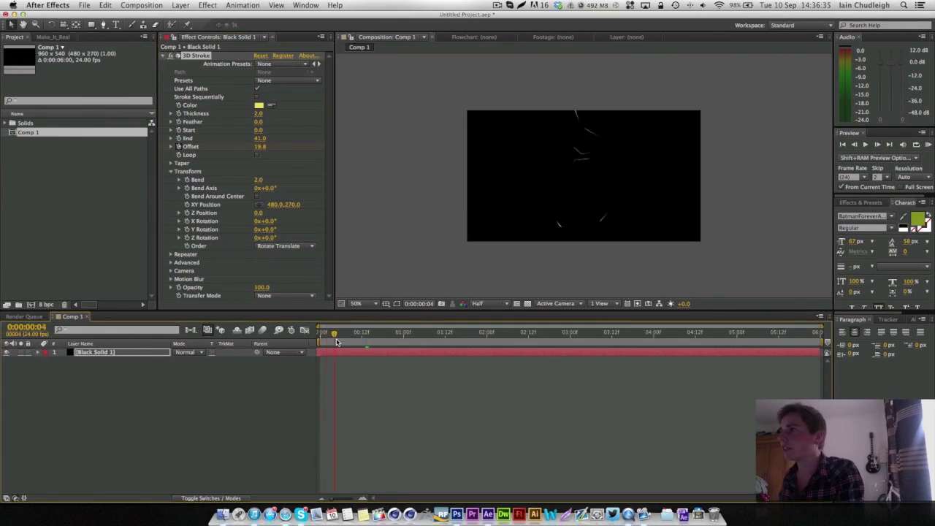
{"action": "mouse_move", "coordinate": [337, 342]}
{"action": "left_mouse_down"}
{"action": "mouse_move", "coordinate": [387, 341]}
{"action": "mouse_move", "coordinate": [319, 354]}
{"action": "mouse_move", "coordinate": [381, 357]}
{"action": "mouse_move", "coordinate": [329, 365]}
{"action": "mouse_move", "coordinate": [403, 367]}
{"action": "mouse_move", "coordinate": [338, 371]}
{"action": "mouse_move", "coordinate": [407, 371]}
{"action": "mouse_move", "coordinate": [344, 371]}
{"action": "mouse_move", "coordinate": [385, 371]}
{"action": "left_mouse_up"}
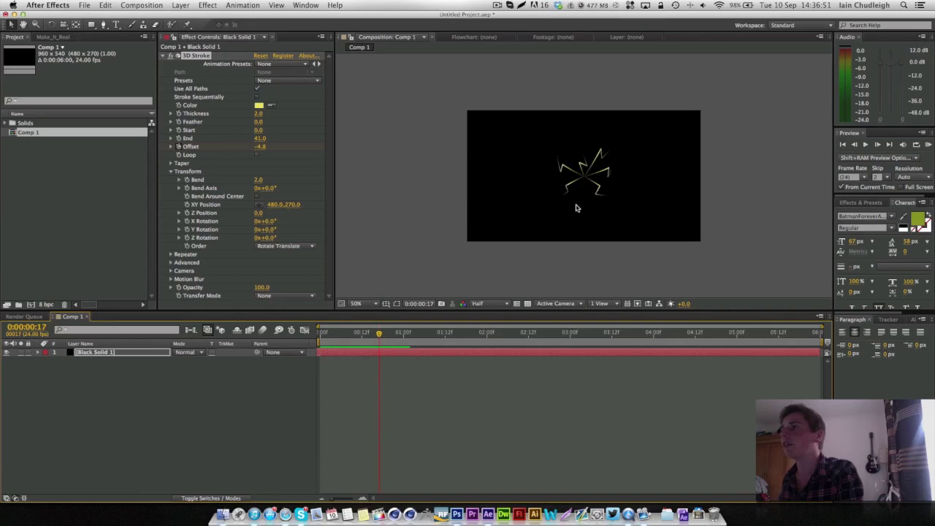
- Raise the stroke's End to 69 and set its Offset keyframe at one second to -66
{"action": "left_click_drag", "start_coordinate": [260, 141], "coordinate": [275, 142]}
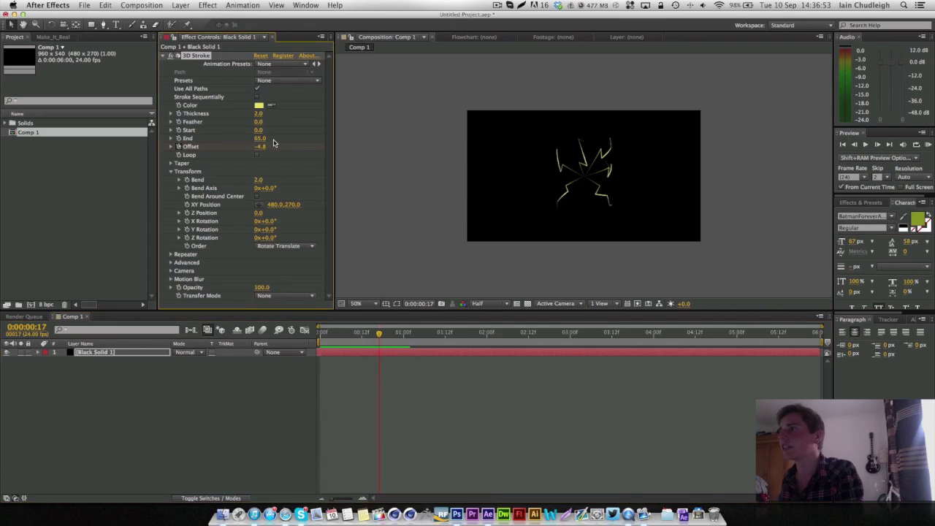
{"action": "mouse_move", "coordinate": [359, 338]}
{"action": "left_mouse_down"}
{"action": "mouse_move", "coordinate": [313, 346]}
{"action": "mouse_move", "coordinate": [427, 358]}
{"action": "left_mouse_up"}
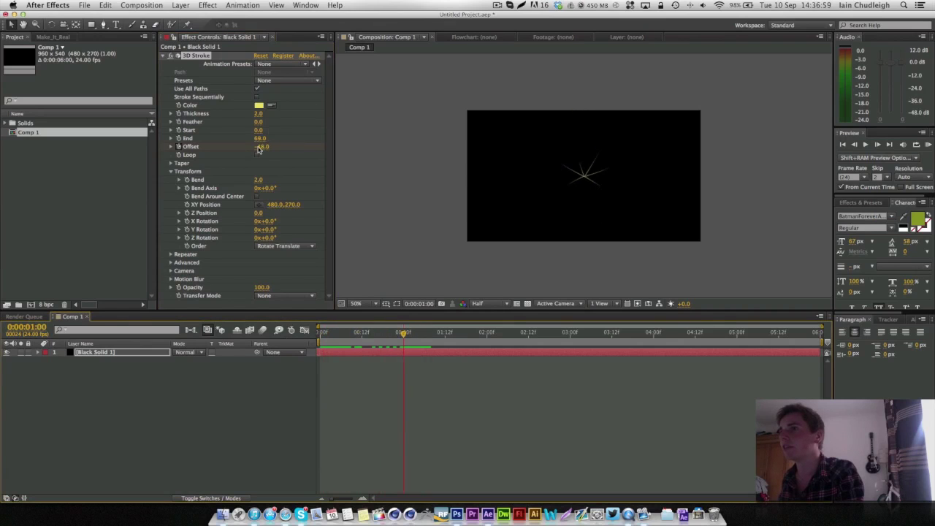
{"action": "left_click_drag", "start_coordinate": [258, 149], "coordinate": [256, 150]}
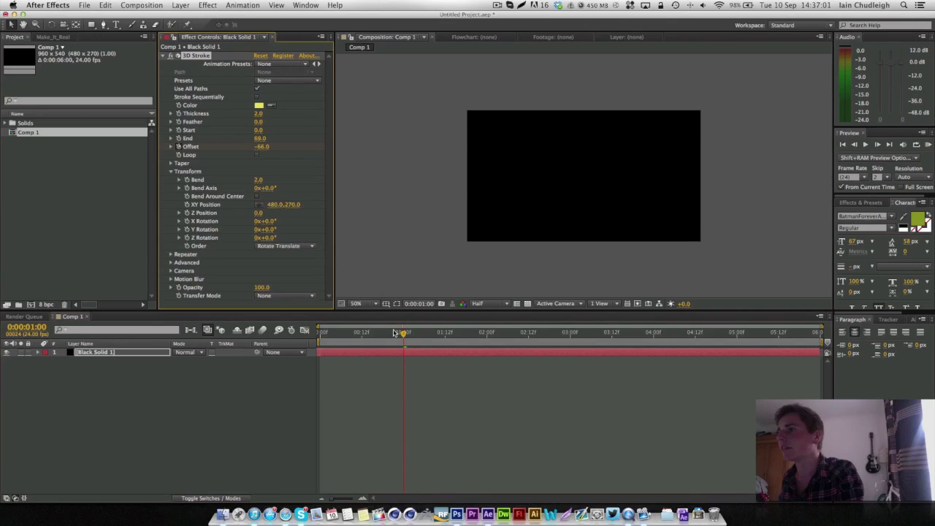
{"action": "mouse_move", "coordinate": [394, 333]}
{"action": "left_mouse_down"}
{"action": "mouse_move", "coordinate": [359, 340]}
{"action": "mouse_move", "coordinate": [390, 346]}
{"action": "mouse_move", "coordinate": [320, 350]}
{"action": "mouse_move", "coordinate": [378, 353]}
{"action": "left_mouse_up"}
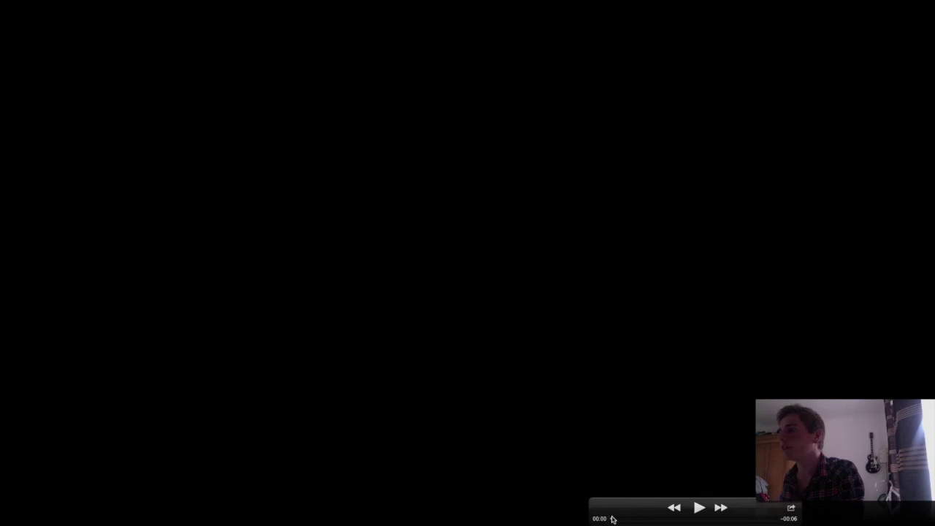
- Examine the opening of the movie in the full-screen player and compare it with the composition's bolt animation
{"action": "mouse_move", "coordinate": [613, 518]}
{"action": "left_mouse_down"}
{"action": "mouse_move", "coordinate": [637, 518]}
{"action": "mouse_move", "coordinate": [628, 521]}
{"action": "left_mouse_up"}
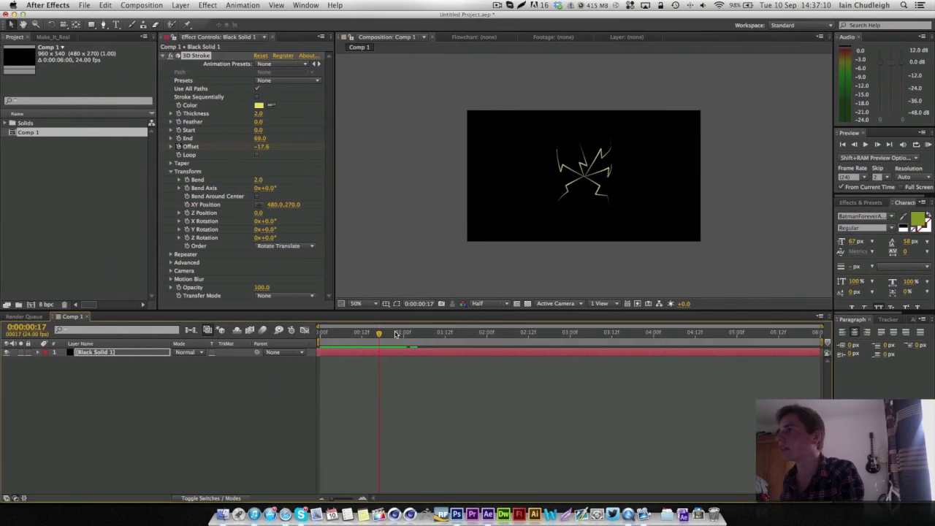
{"action": "left_click", "coordinate": [328, 339]}
{"action": "mouse_move", "coordinate": [328, 339]}
{"action": "left_mouse_down"}
{"action": "mouse_move", "coordinate": [388, 348]}
{"action": "mouse_move", "coordinate": [356, 347]}
{"action": "left_mouse_up"}
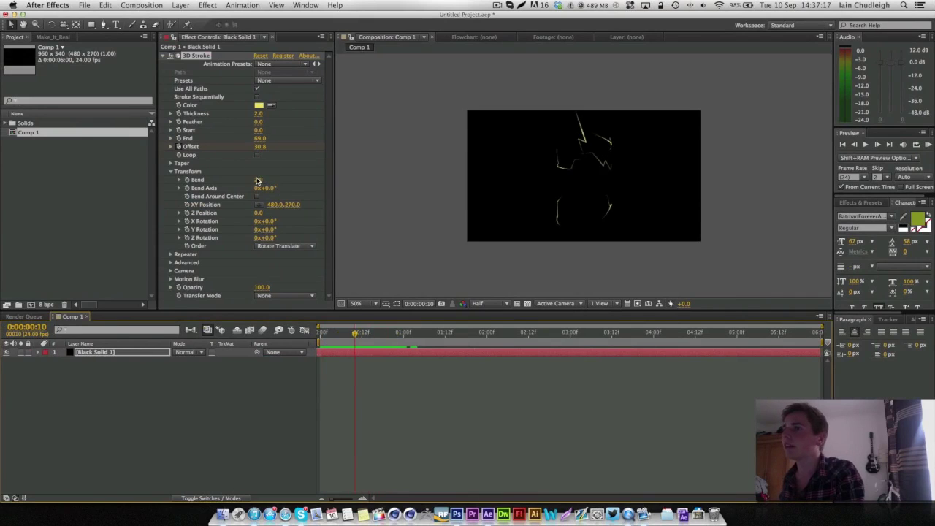
- Try Bend values of 0 and 1.5 on the 3D Stroke, previewing the bolt animation with each
{"action": "mouse_move", "coordinate": [257, 181]}
{"action": "left_mouse_down"}
{"action": "mouse_move", "coordinate": [188, 187]}
{"action": "mouse_move", "coordinate": [179, 206]}
{"action": "left_mouse_up"}
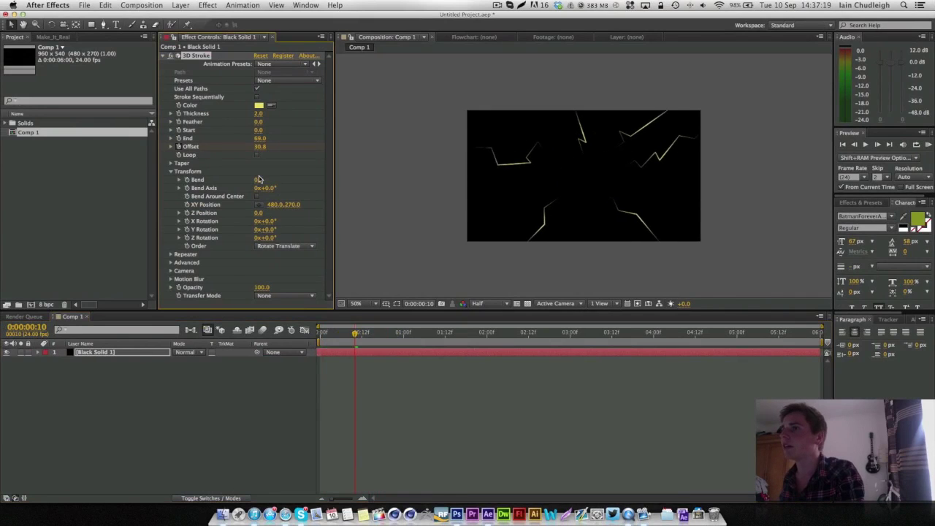
{"action": "left_click_drag", "start_coordinate": [317, 333], "coordinate": [397, 337]}
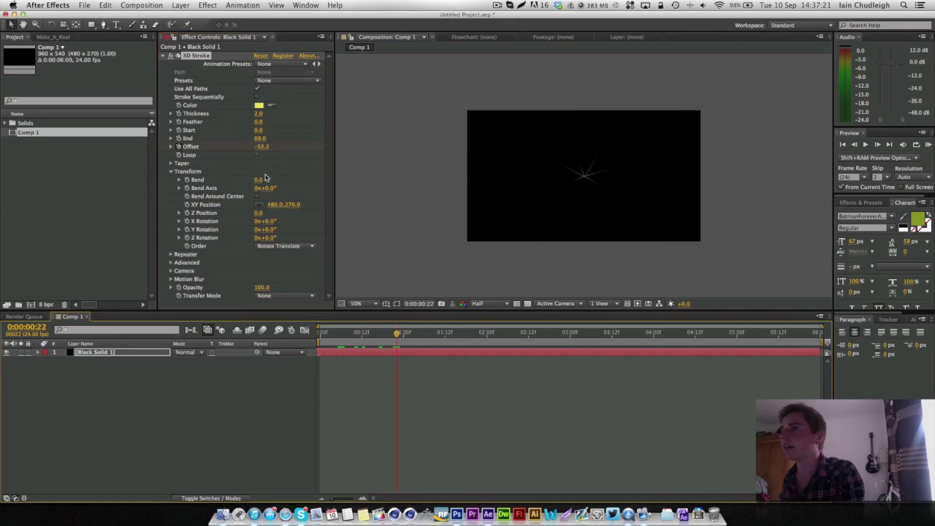
{"action": "left_click_drag", "start_coordinate": [265, 180], "coordinate": [315, 189]}
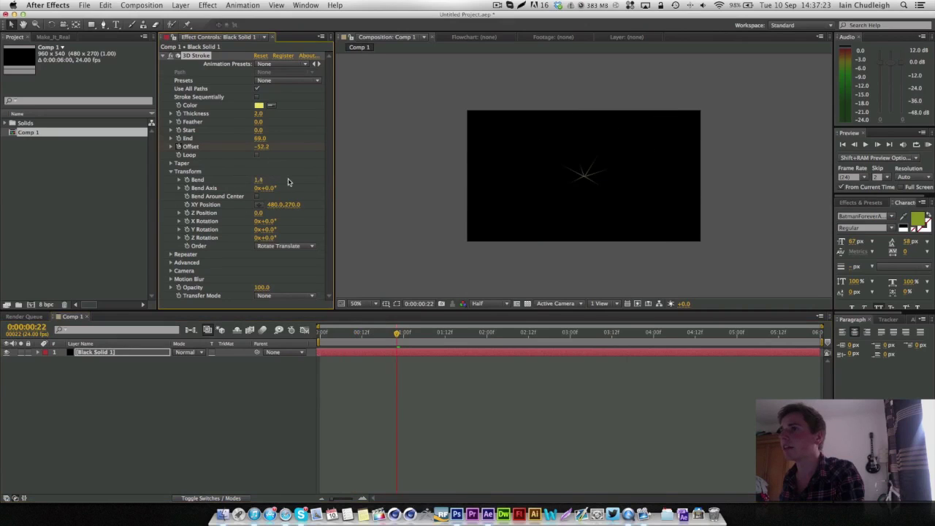
{"action": "mouse_move", "coordinate": [363, 338]}
{"action": "left_mouse_down"}
{"action": "mouse_move", "coordinate": [324, 341]}
{"action": "mouse_move", "coordinate": [386, 345]}
{"action": "left_mouse_up"}
{"action": "left_click", "coordinate": [258, 180]}
{"action": "type", "text": "1.5"}
{"action": "key", "text": "Return"}
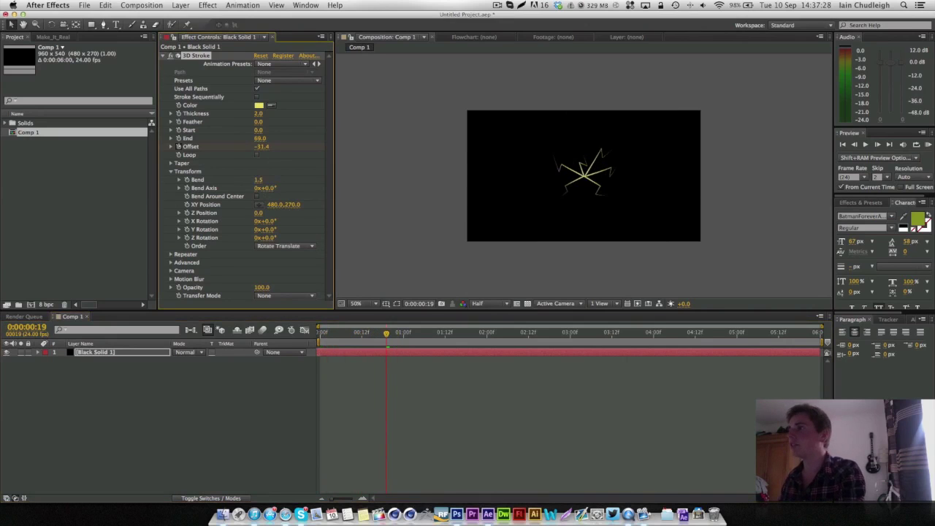
{"action": "left_click", "coordinate": [324, 338]}
{"action": "key", "text": "space"}
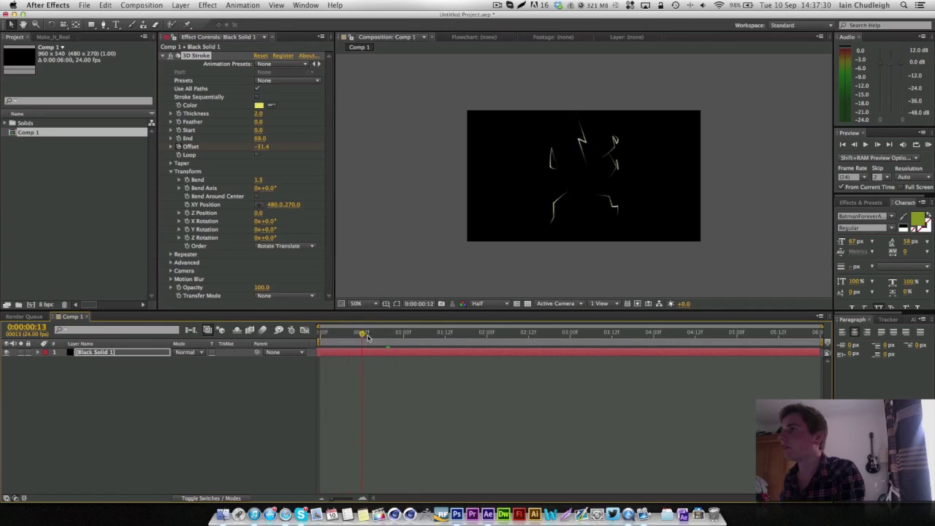
- Set the stroke's Bend back to 2 and check the early frames of the animation
{"action": "left_click", "coordinate": [259, 181]}
{"action": "type", "text": "2"}
{"action": "key", "text": "Return"}
{"action": "mouse_move", "coordinate": [342, 337]}
{"action": "left_mouse_down"}
{"action": "mouse_move", "coordinate": [319, 334]}
{"action": "mouse_move", "coordinate": [387, 341]}
{"action": "mouse_move", "coordinate": [336, 345]}
{"action": "mouse_move", "coordinate": [366, 348]}
{"action": "mouse_move", "coordinate": [352, 352]}
{"action": "left_mouse_up"}
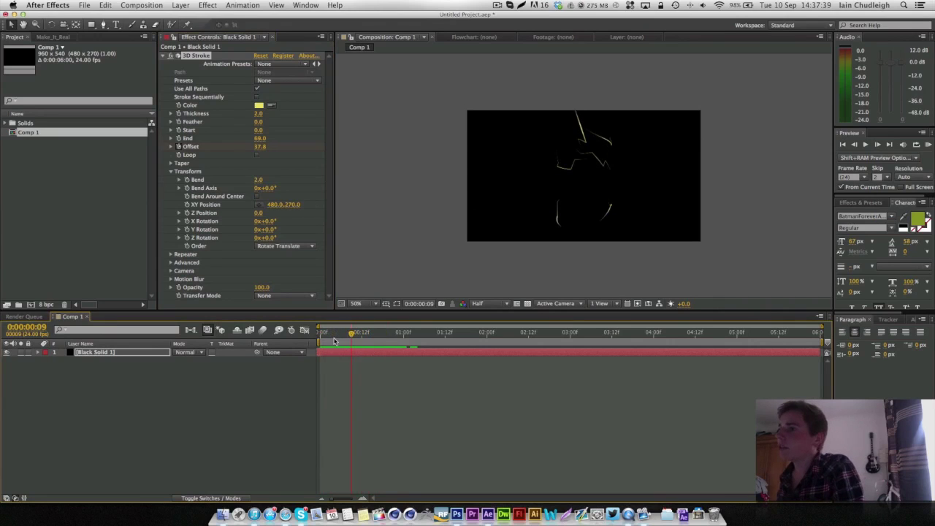
{"action": "mouse_move", "coordinate": [335, 342]}
{"action": "left_mouse_down"}
{"action": "mouse_move", "coordinate": [407, 347]}
{"action": "mouse_move", "coordinate": [353, 347]}
{"action": "left_mouse_up"}
- Collapse the 3D Stroke settings and add a new adjustment layer above the black solid
{"action": "right_click", "coordinate": [73, 398]}
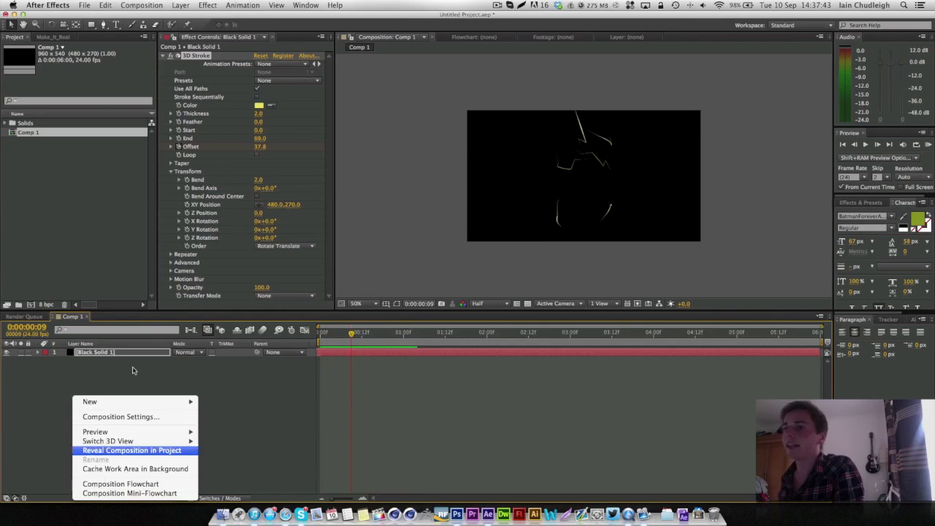
{"action": "left_click", "coordinate": [165, 57]}
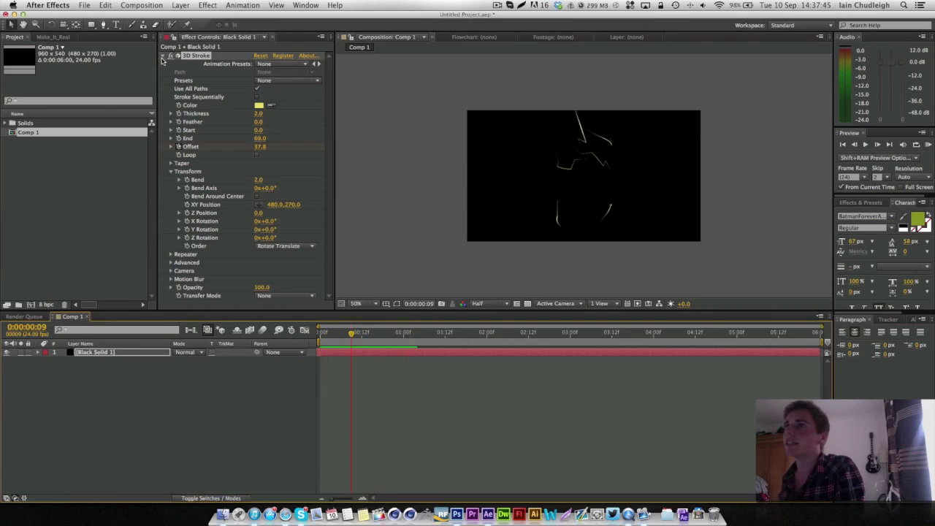
{"action": "left_click", "coordinate": [165, 57]}
{"action": "left_click", "coordinate": [110, 358]}
{"action": "left_click", "coordinate": [115, 355]}
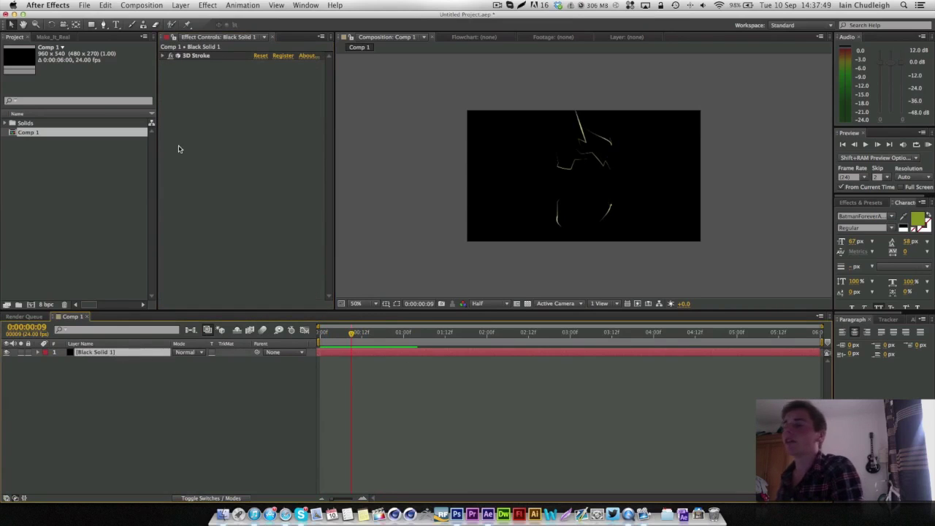
{"action": "right_click", "coordinate": [80, 378]}
{"action": "mouse_move", "coordinate": [100, 384]}
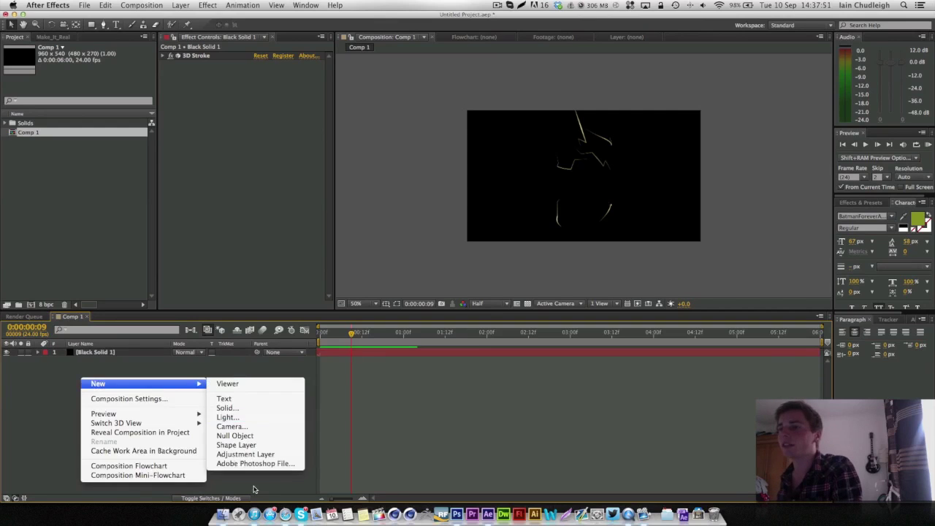
{"action": "left_click", "coordinate": [241, 455]}
- Apply the Glow effect to the adjustment layer with a Glow Radius of 11 and a Glow Intensity of 0.6
{"action": "right_click", "coordinate": [201, 153]}
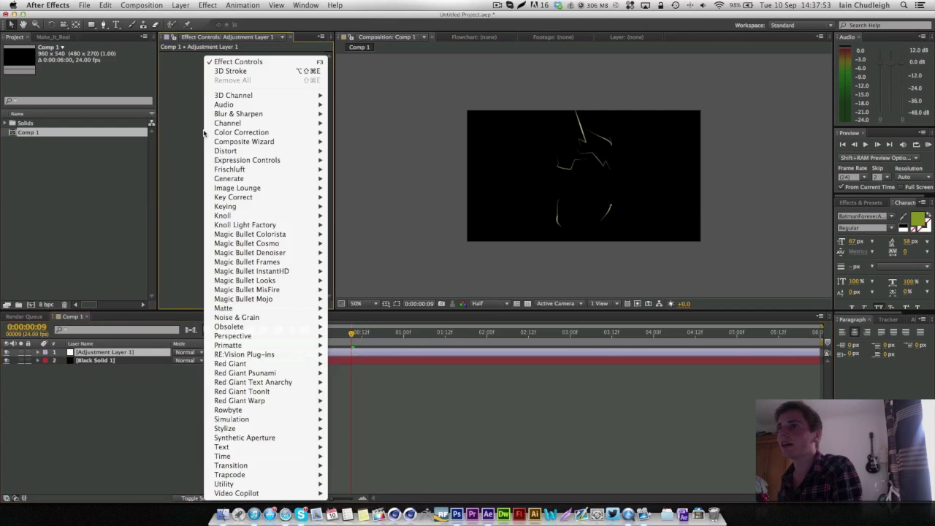
{"action": "mouse_move", "coordinate": [241, 428]}
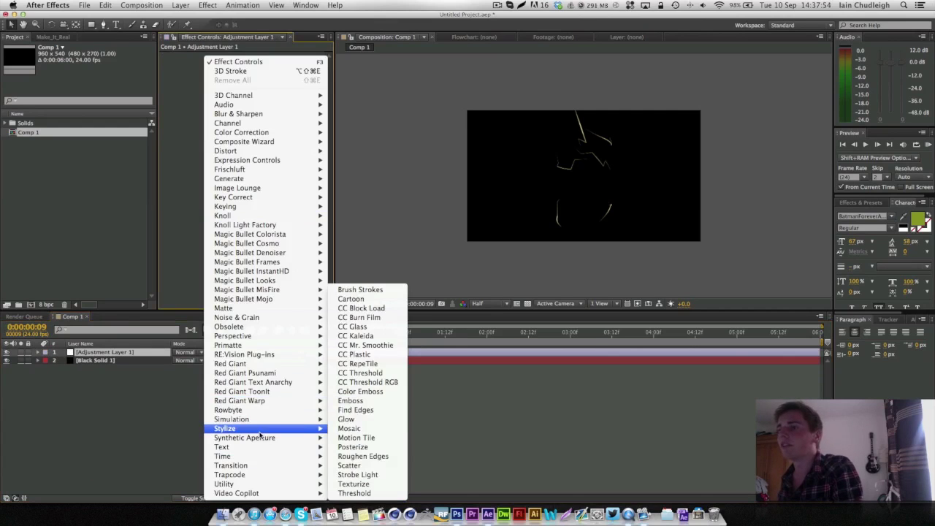
{"action": "left_click", "coordinate": [348, 419]}
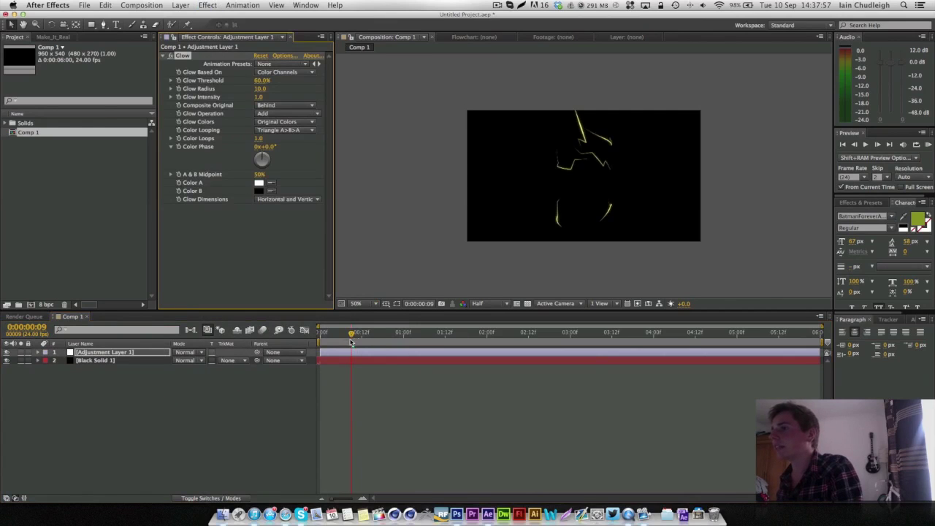
{"action": "left_click_drag", "start_coordinate": [348, 340], "coordinate": [375, 354]}
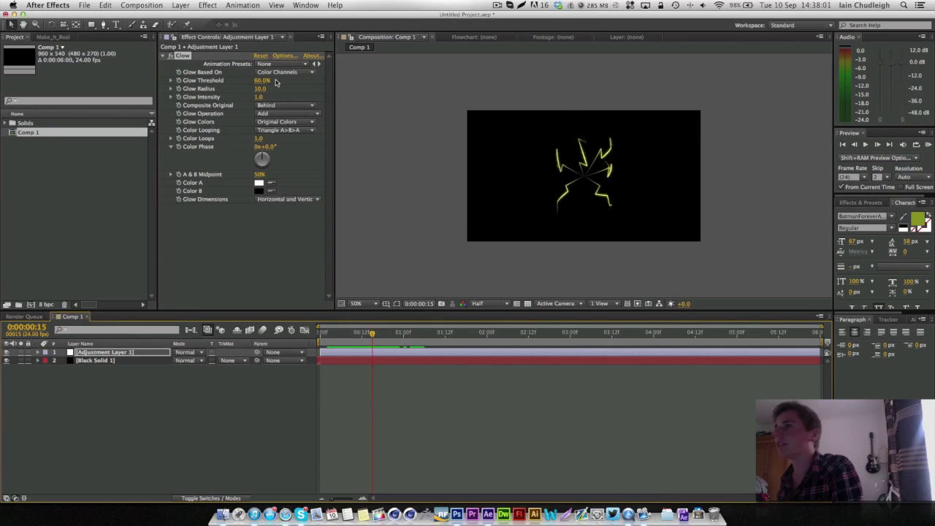
{"action": "left_click", "coordinate": [260, 98]}
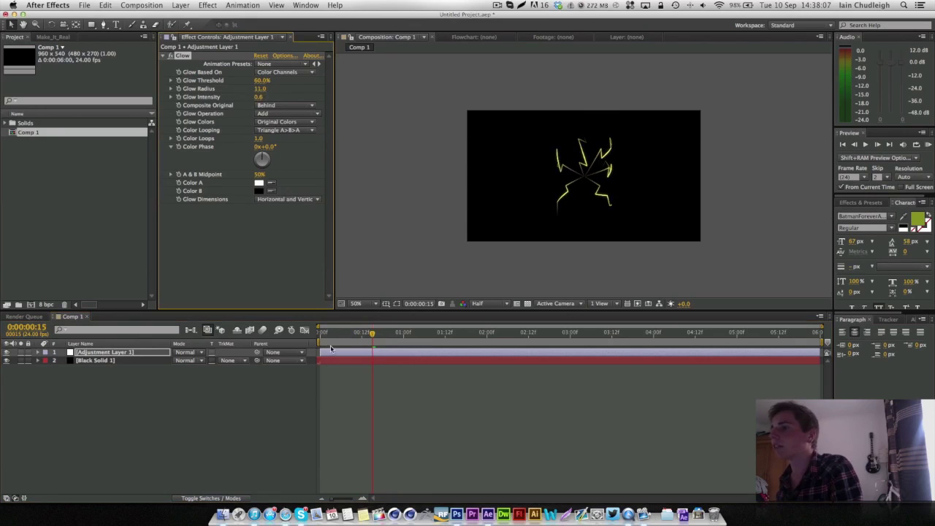
- Preview the glow over the opening frames and duplicate the black solid layer
{"action": "left_click_drag", "start_coordinate": [331, 338], "coordinate": [372, 345]}
{"action": "left_click", "coordinate": [80, 437]}
{"action": "left_click", "coordinate": [103, 362]}
{"action": "key", "text": "super+d"}
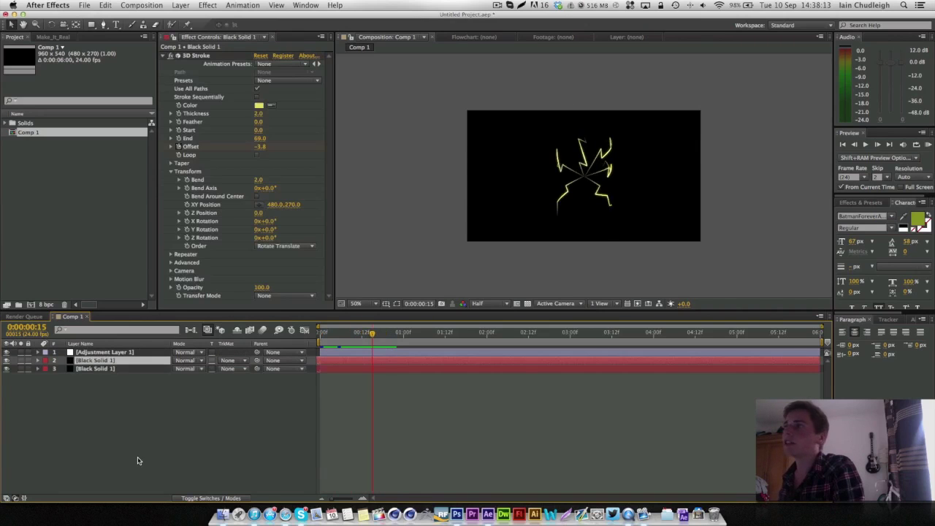
- Collapse the 3D Stroke settings on the upper black solid and add the Turbulent Displace effect to it
{"action": "left_click", "coordinate": [166, 56]}
{"action": "right_click", "coordinate": [194, 105]}
{"action": "mouse_move", "coordinate": [280, 153]}
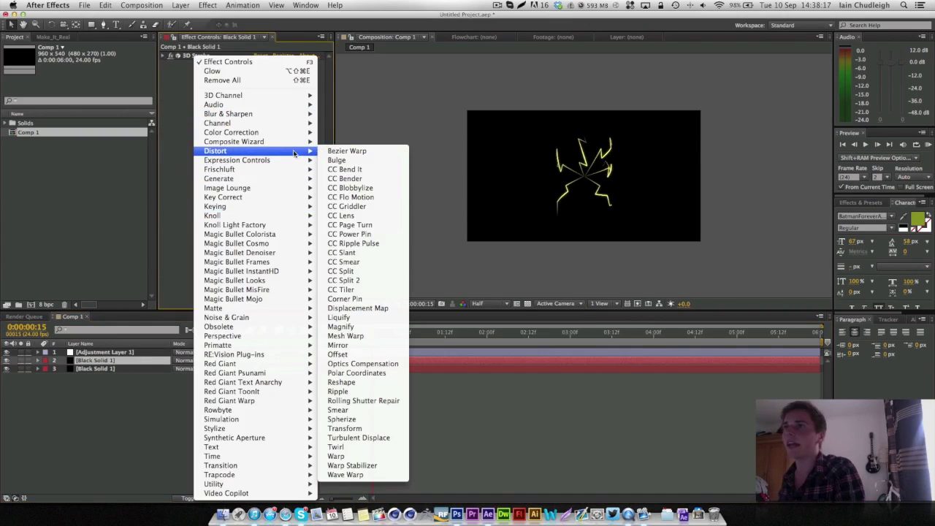
{"action": "left_click", "coordinate": [359, 438]}
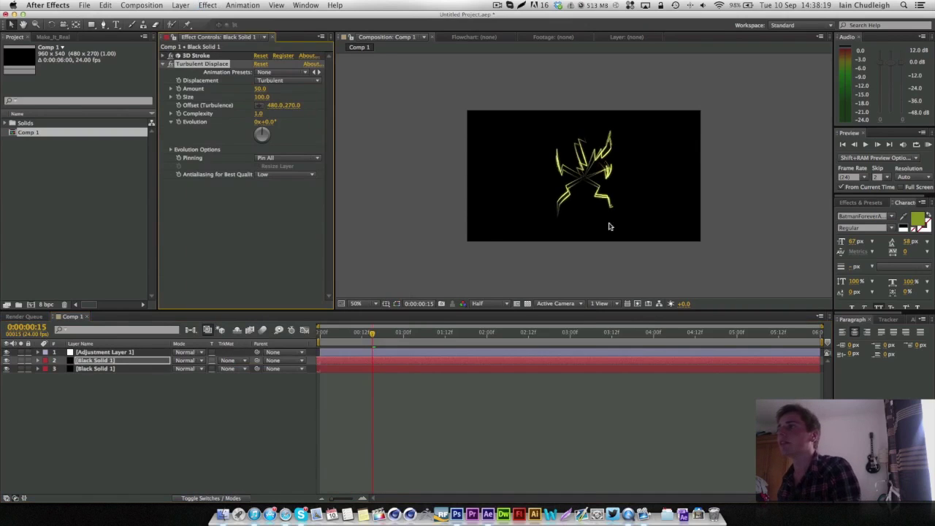
- Set the Turbulent Displace Size to 10 and Complexity to 3.4, checking the bolts at nearby frames
{"action": "scroll", "coordinate": [583, 173], "scroll_direction": "up", "scroll_amount": 2}
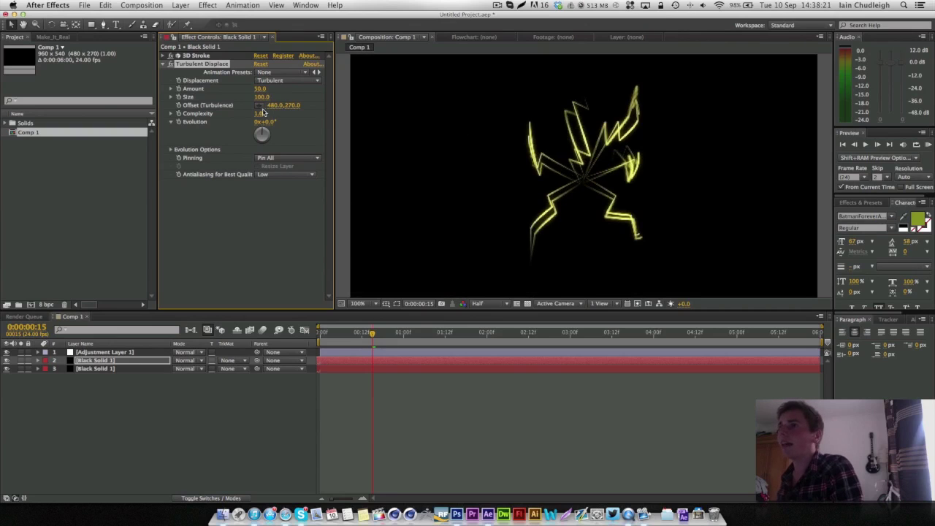
{"action": "left_click_drag", "start_coordinate": [268, 115], "coordinate": [219, 109]}
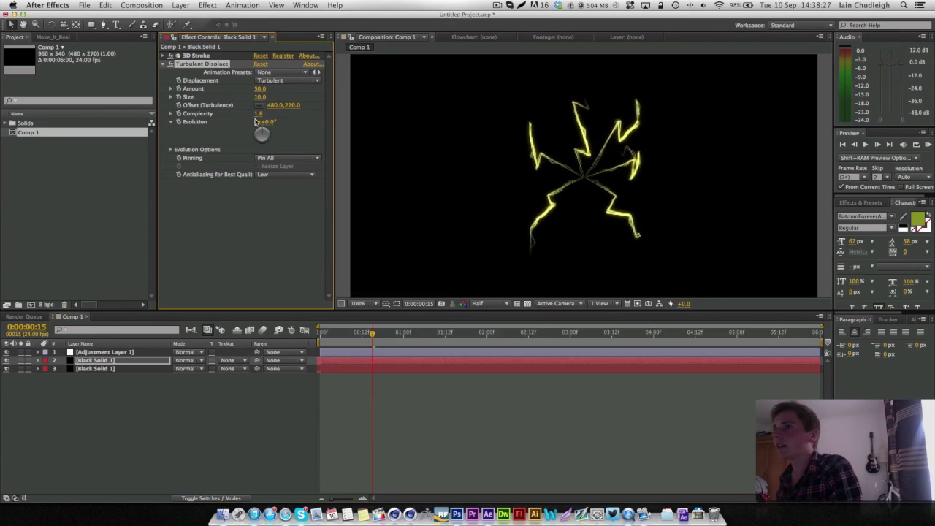
{"action": "left_click_drag", "start_coordinate": [277, 117], "coordinate": [342, 121]}
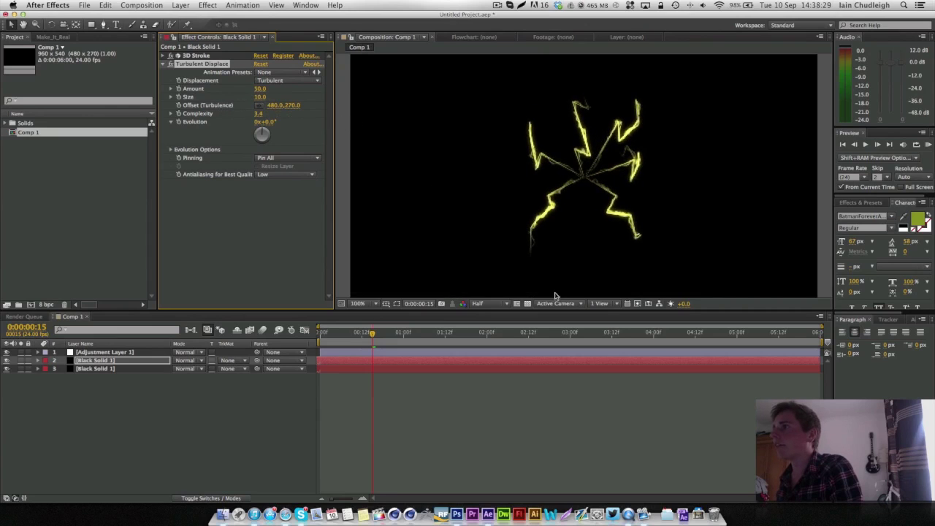
{"action": "scroll", "coordinate": [549, 133], "scroll_direction": "down", "scroll_amount": 1}
{"action": "mouse_move", "coordinate": [372, 334]}
{"action": "left_mouse_down"}
{"action": "mouse_move", "coordinate": [327, 341]}
{"action": "mouse_move", "coordinate": [383, 345]}
{"action": "mouse_move", "coordinate": [364, 347]}
{"action": "left_mouse_up"}
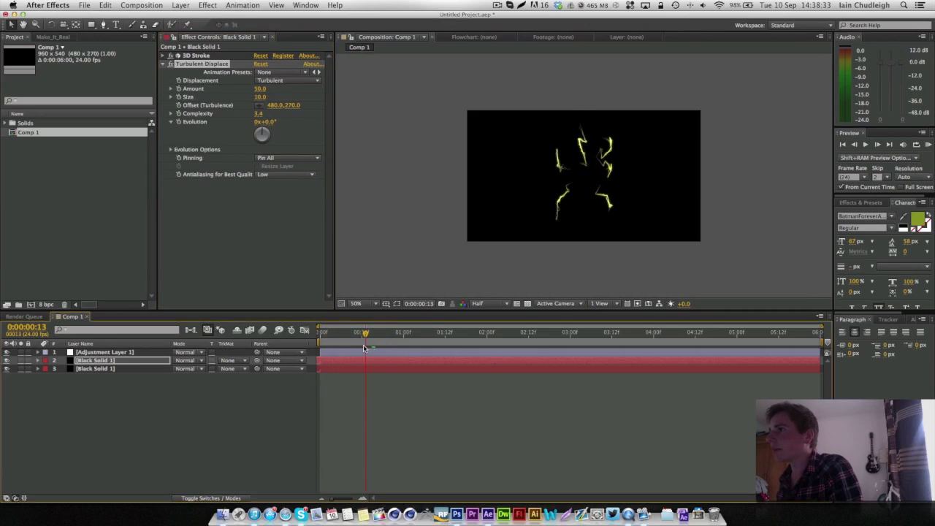
- Try a Turbulent Displace Amount of 490, check the bolts, and reduce the Amount to 63
{"action": "left_click", "coordinate": [257, 90]}
{"action": "left_click_drag", "start_coordinate": [241, 93], "coordinate": [576, 111]}
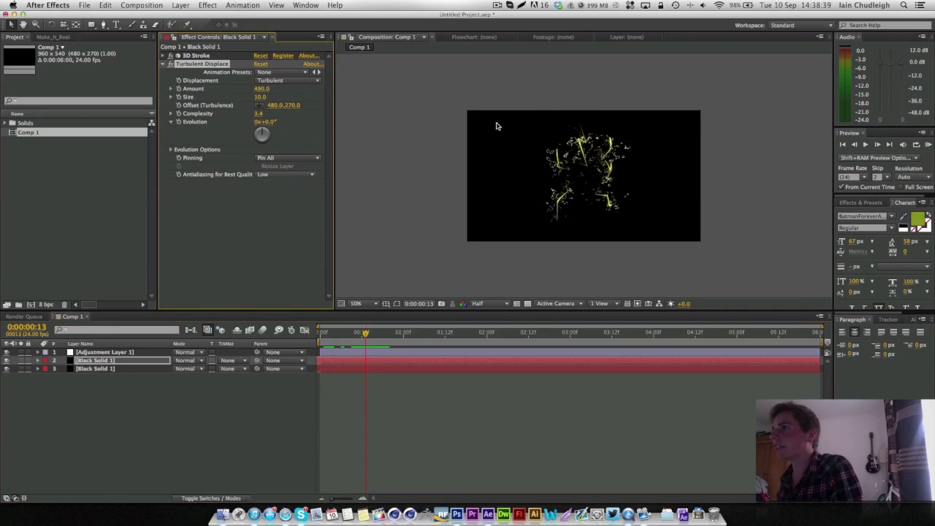
{"action": "mouse_move", "coordinate": [348, 335]}
{"action": "left_mouse_down"}
{"action": "mouse_move", "coordinate": [323, 334]}
{"action": "mouse_move", "coordinate": [362, 337]}
{"action": "left_mouse_up"}
{"action": "left_click_drag", "start_coordinate": [276, 89], "coordinate": [228, 94]}
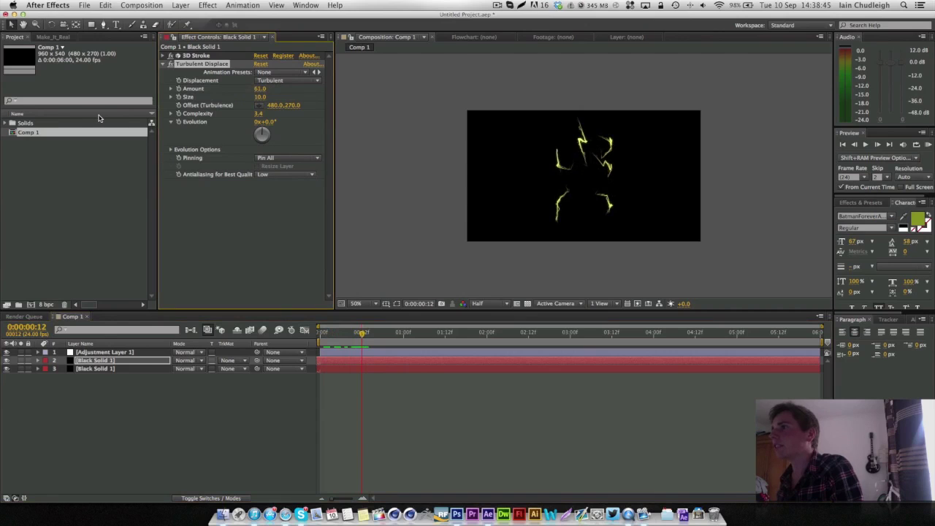
- Change the displacement type to Turbulent Smoother and scrub through the early frames of the animation
{"action": "left_click", "coordinate": [275, 79]}
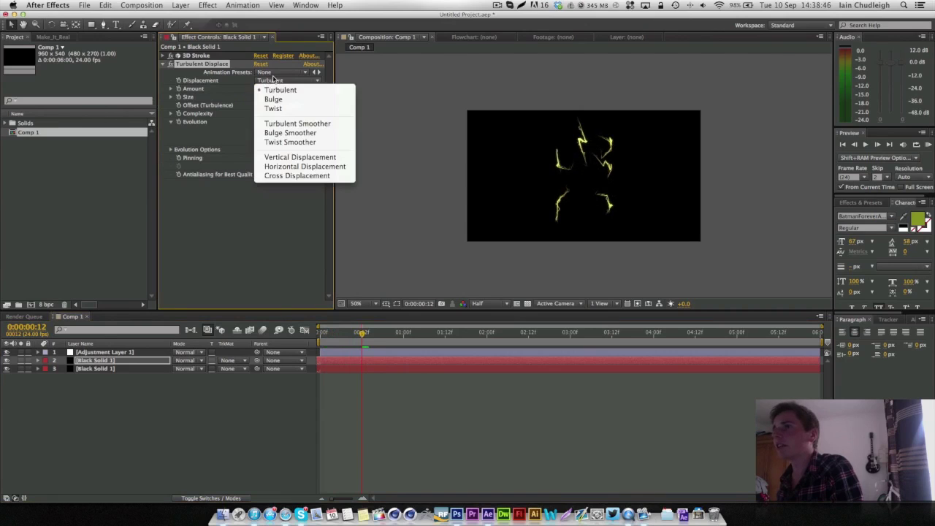
{"action": "left_click", "coordinate": [292, 124]}
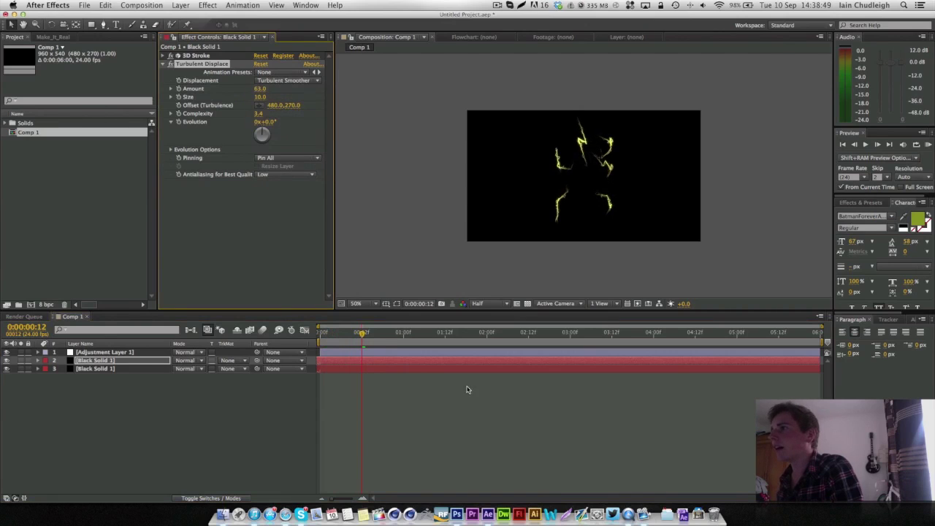
{"action": "left_click_drag", "start_coordinate": [343, 337], "coordinate": [366, 356]}
- Duplicate the displaced black solid and set the new copy's Turbulent Displace Evolution to 170°
{"action": "left_click", "coordinate": [99, 363]}
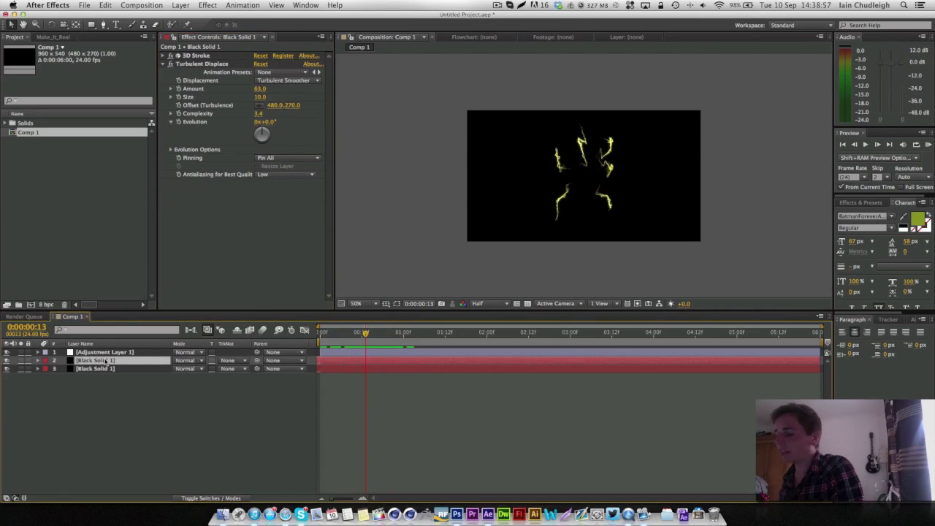
{"action": "key", "text": "super+d"}
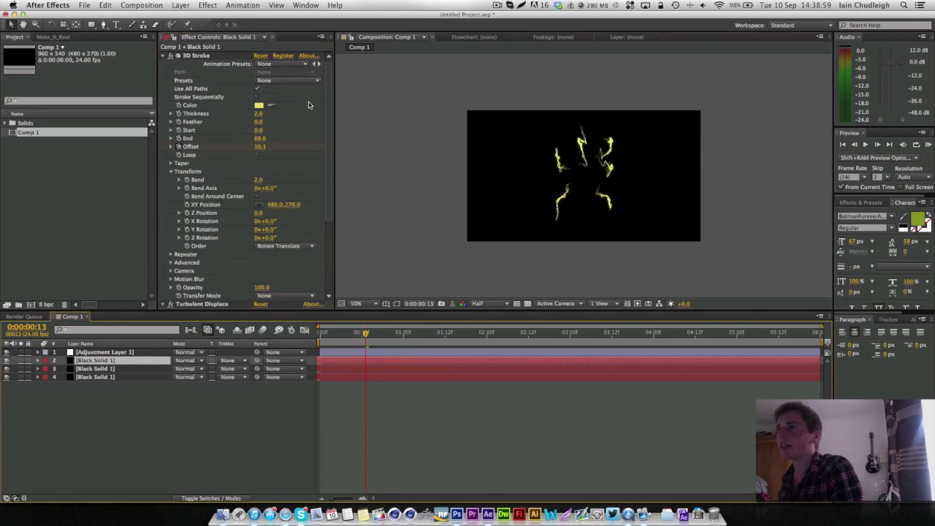
{"action": "scroll", "coordinate": [288, 241], "scroll_direction": "down", "scroll_amount": 5}
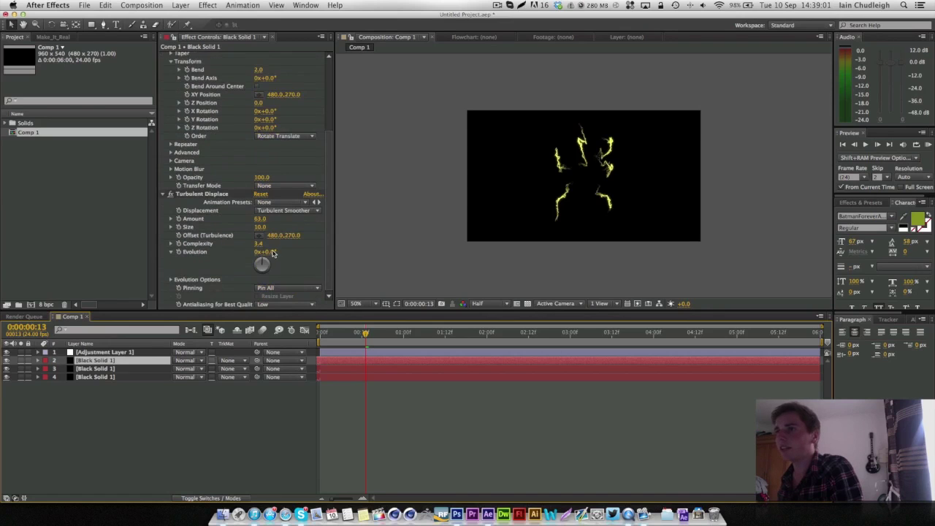
{"action": "left_click_drag", "start_coordinate": [272, 253], "coordinate": [359, 263]}
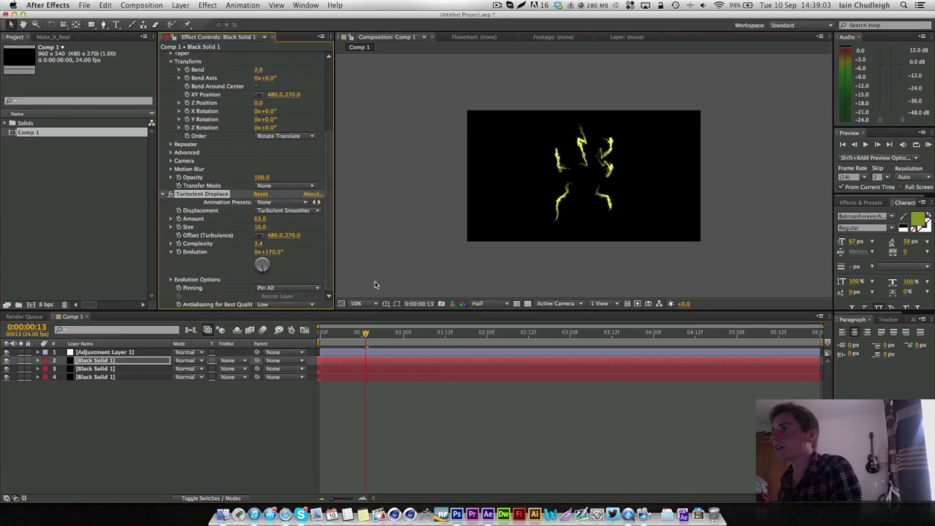
{"action": "left_click", "coordinate": [358, 337]}
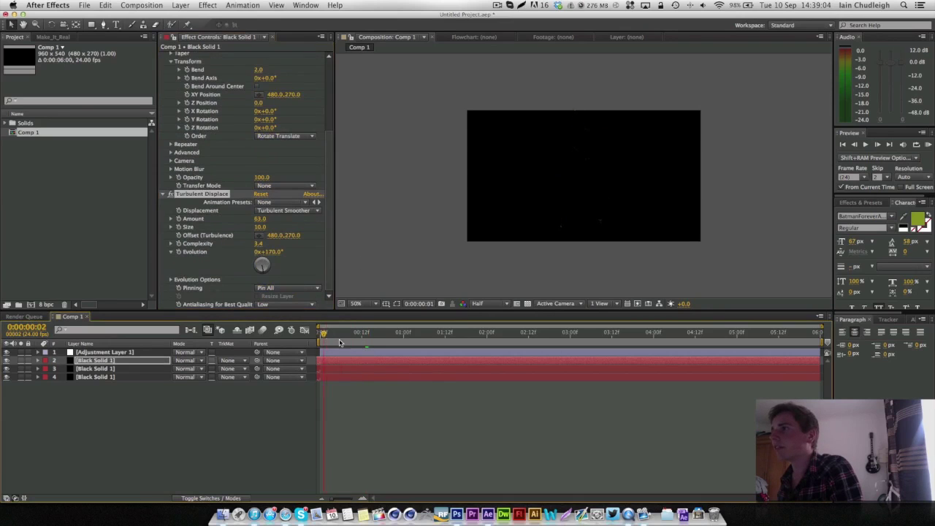
- Lower the Opacity of both displaced black solid layers to 42% and preview the layered bolts
{"action": "left_click", "coordinate": [102, 369], "text": "shift"}
{"action": "key", "text": "t"}
{"action": "left_click_drag", "start_coordinate": [181, 369], "coordinate": [155, 371]}
{"action": "left_click", "coordinate": [385, 472]}
{"action": "left_click_drag", "start_coordinate": [359, 338], "coordinate": [395, 344]}
{"action": "key", "text": "space"}
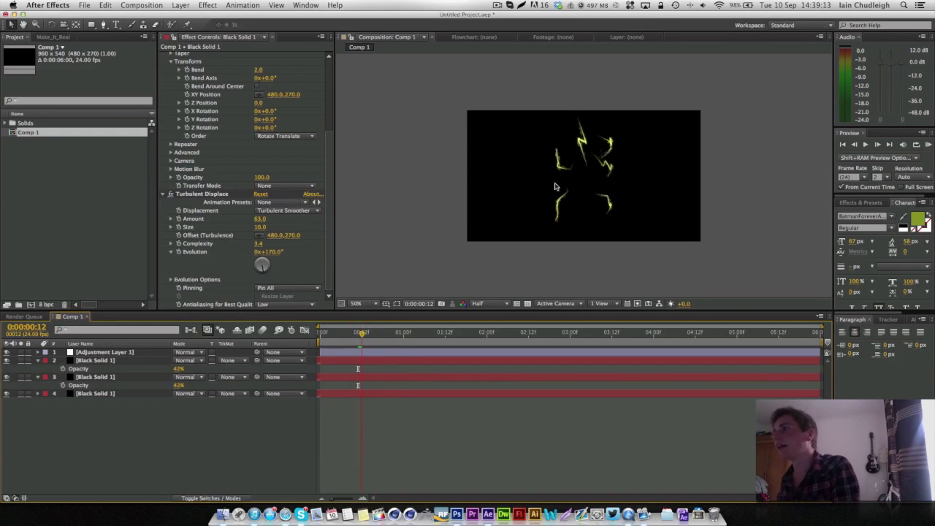
- Enlarge the composition view to 100%, set the preview resolution to Full, and scrub through the animation
{"action": "scroll", "coordinate": [576, 185], "scroll_direction": "up", "scroll_amount": 2}
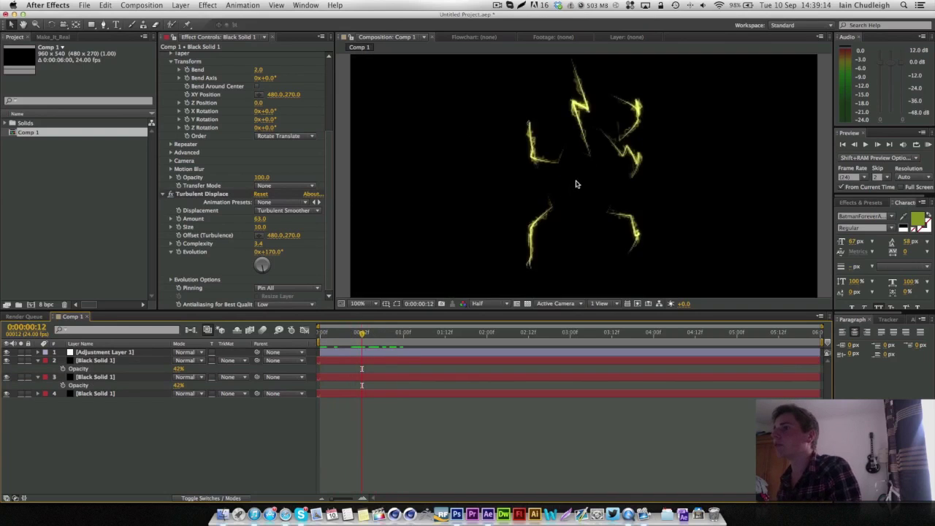
{"action": "left_click", "coordinate": [491, 306]}
{"action": "left_click", "coordinate": [482, 325]}
{"action": "left_click_drag", "start_coordinate": [361, 334], "coordinate": [393, 356]}
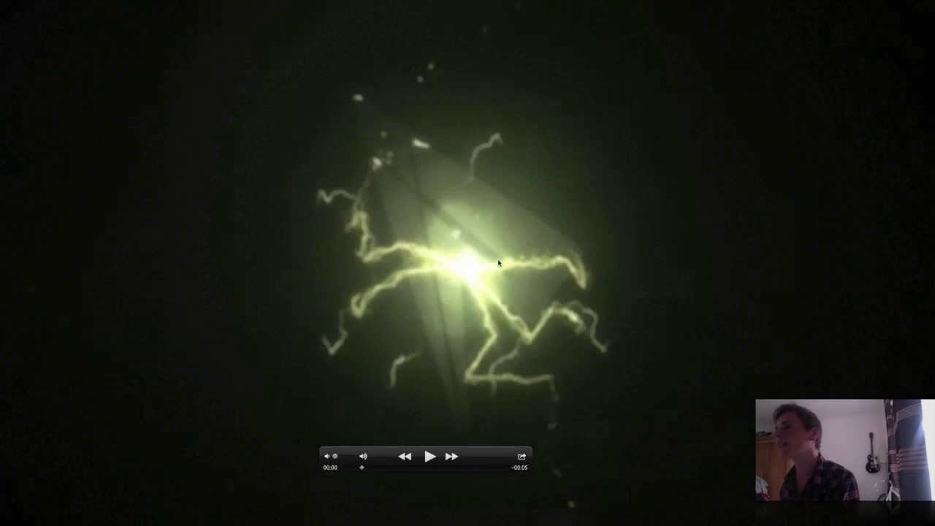
- Switch from the full-screen lightning reference video back to After Effects and scrub through the bolt animation
{"action": "key", "text": "ctrl+Left"}
{"action": "key", "text": "ctrl+Left"}
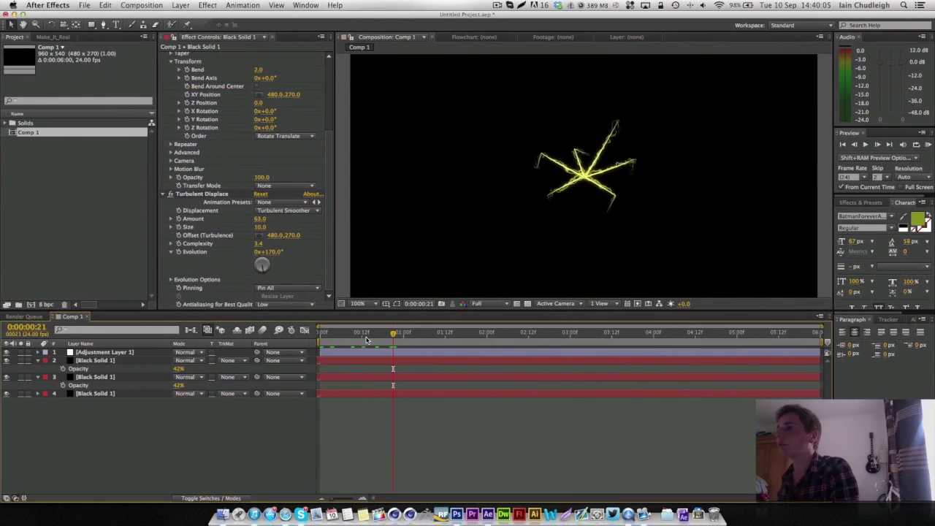
{"action": "left_click_drag", "start_coordinate": [365, 338], "coordinate": [385, 336]}
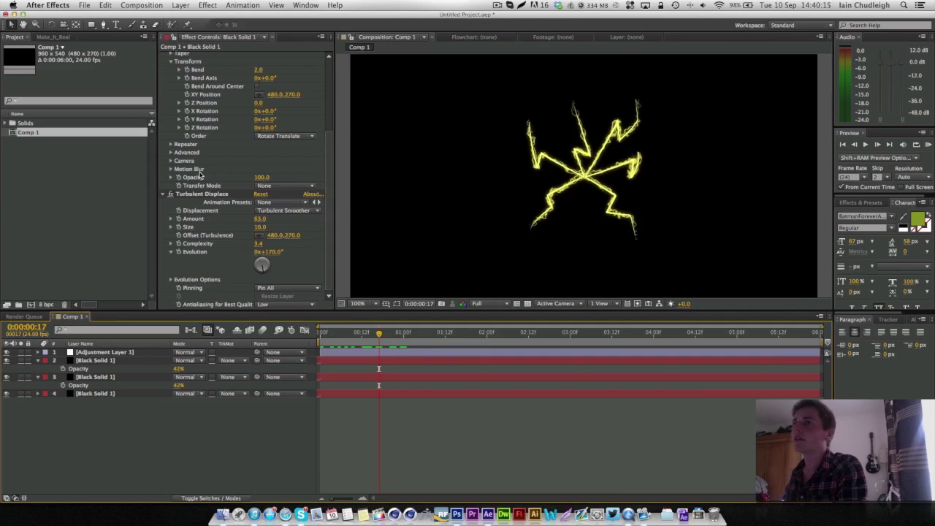
- Tidy the effect settings of the displaced solid and hide both displaced black solid layers
{"action": "scroll", "coordinate": [200, 174], "scroll_direction": "up", "scroll_amount": 5}
{"action": "left_click", "coordinate": [163, 56]}
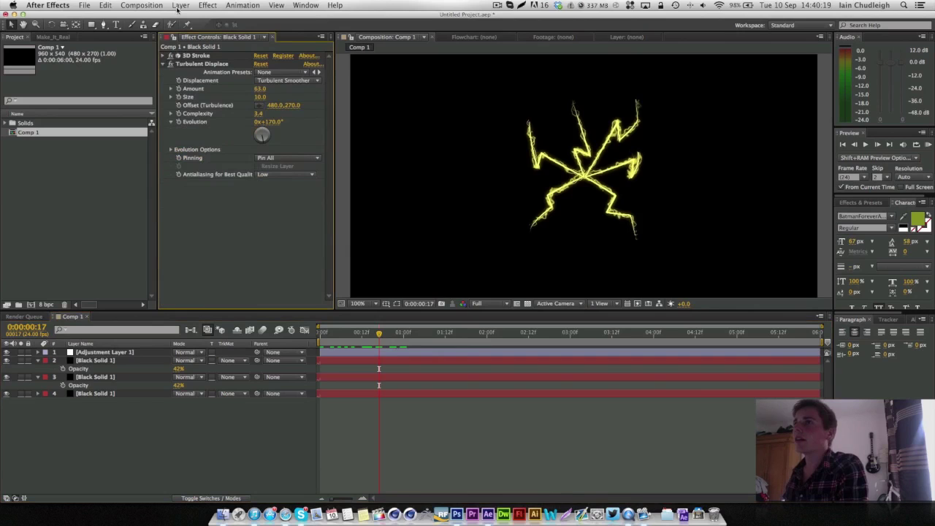
{"action": "left_click", "coordinate": [163, 64]}
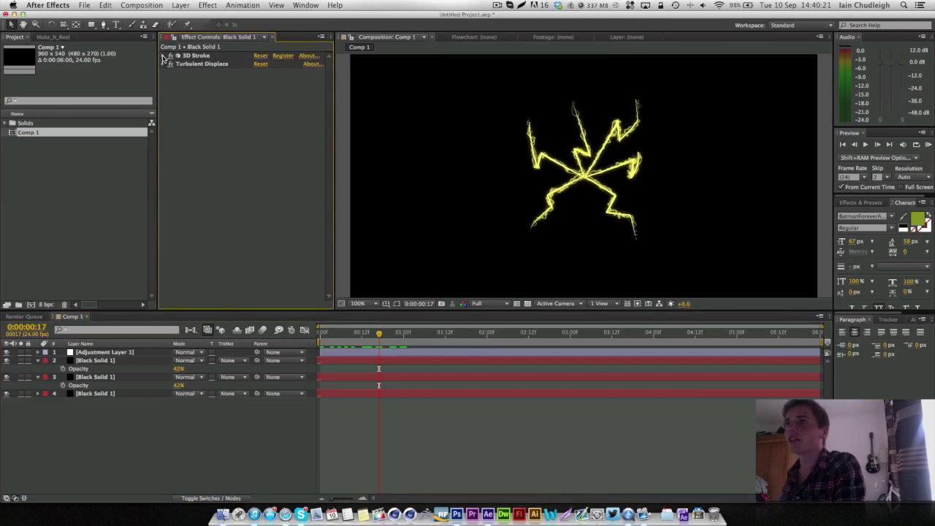
{"action": "left_click", "coordinate": [163, 56]}
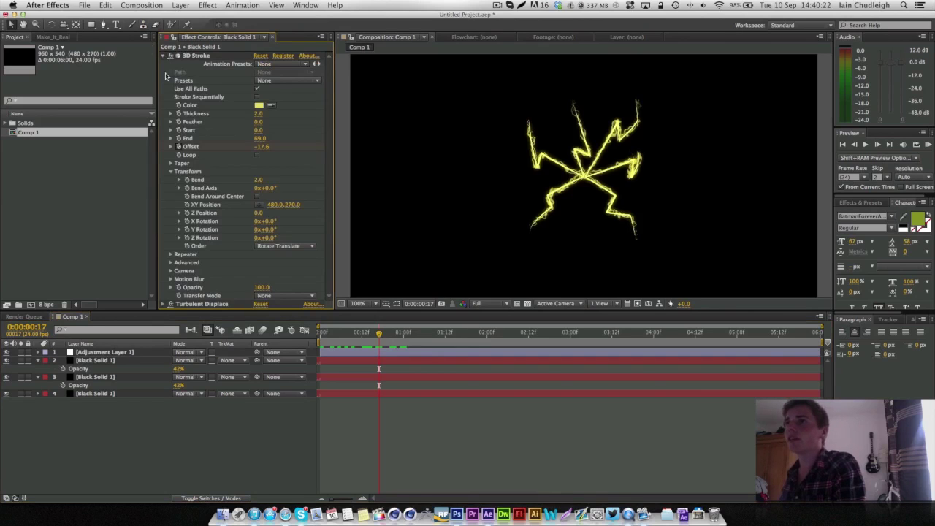
{"action": "left_click", "coordinate": [7, 377]}
- Enable Comp Camera in the Camera settings of the 3D Stroke on the original black solid
{"action": "left_click", "coordinate": [113, 394]}
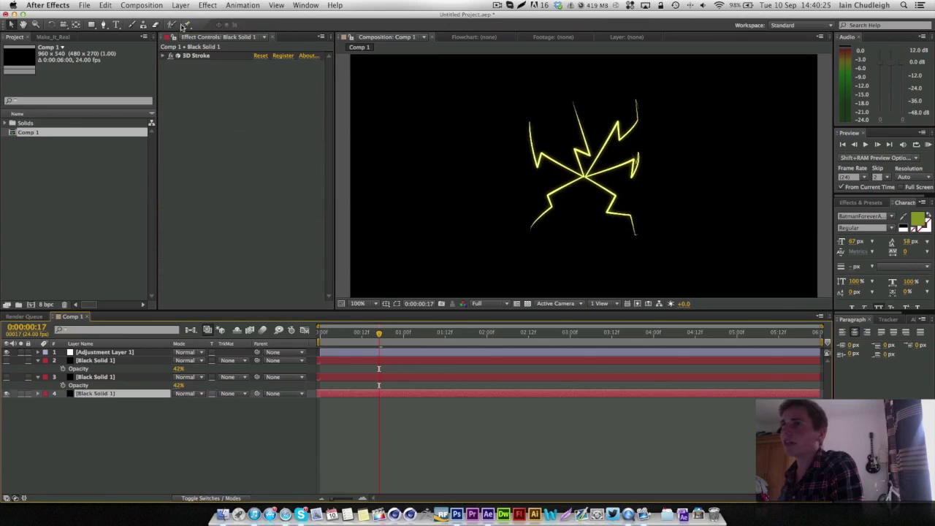
{"action": "left_click", "coordinate": [163, 57]}
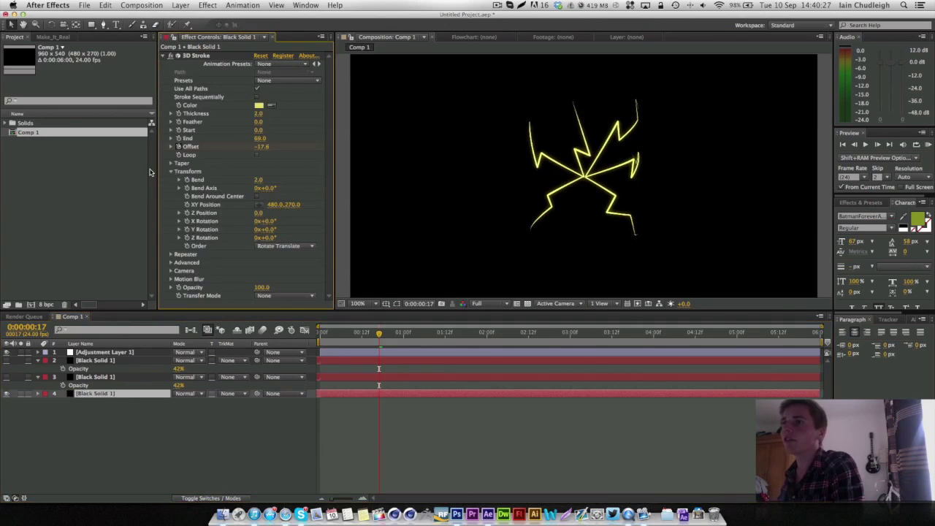
{"action": "left_click", "coordinate": [170, 270]}
{"action": "scroll", "coordinate": [263, 263], "scroll_direction": "down", "scroll_amount": 3}
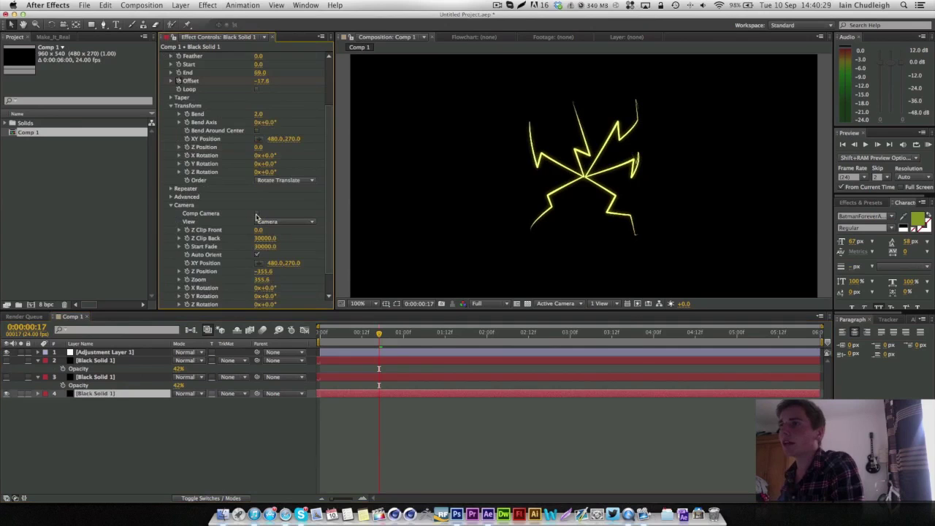
{"action": "left_click", "coordinate": [256, 216]}
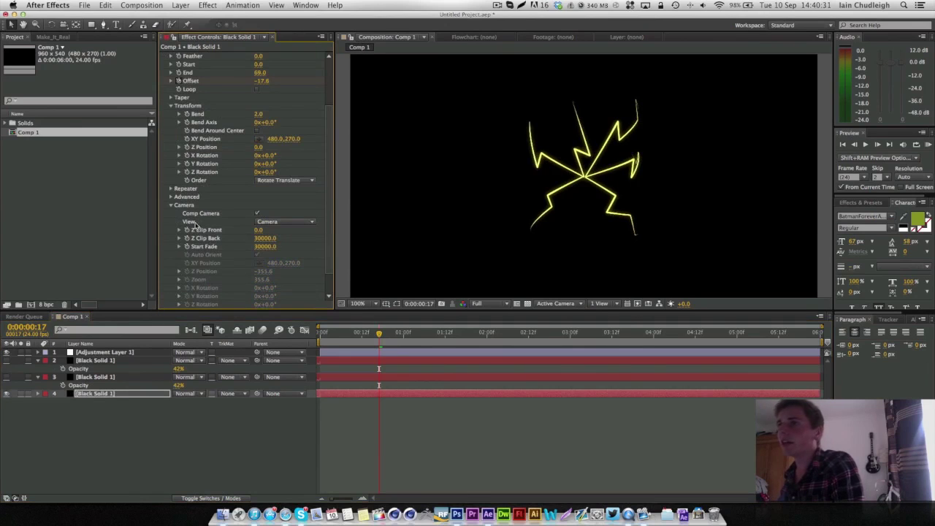
- Add a new two-node camera to the composition, keeping the default camera settings
{"action": "left_click", "coordinate": [86, 439]}
{"action": "right_click", "coordinate": [84, 426]}
{"action": "mouse_move", "coordinate": [157, 402]}
{"action": "left_click", "coordinate": [234, 443]}
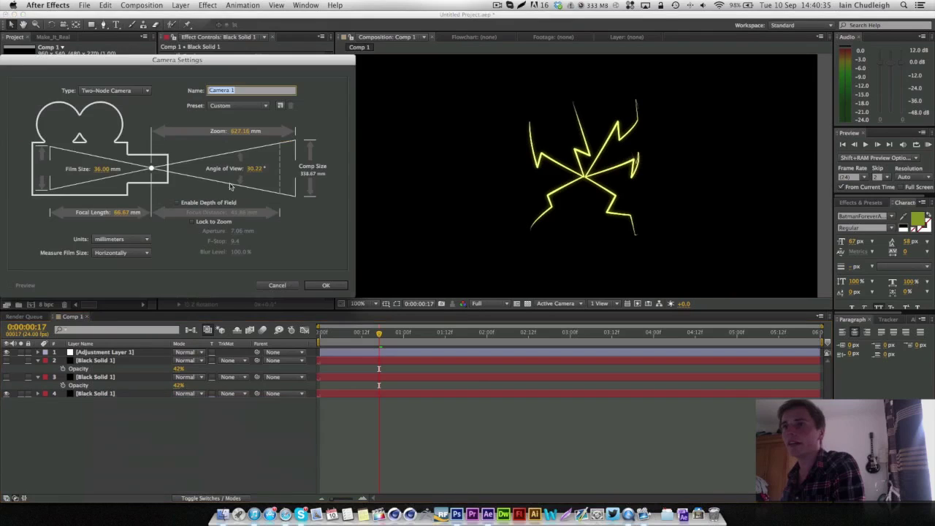
{"action": "left_click", "coordinate": [325, 288]}
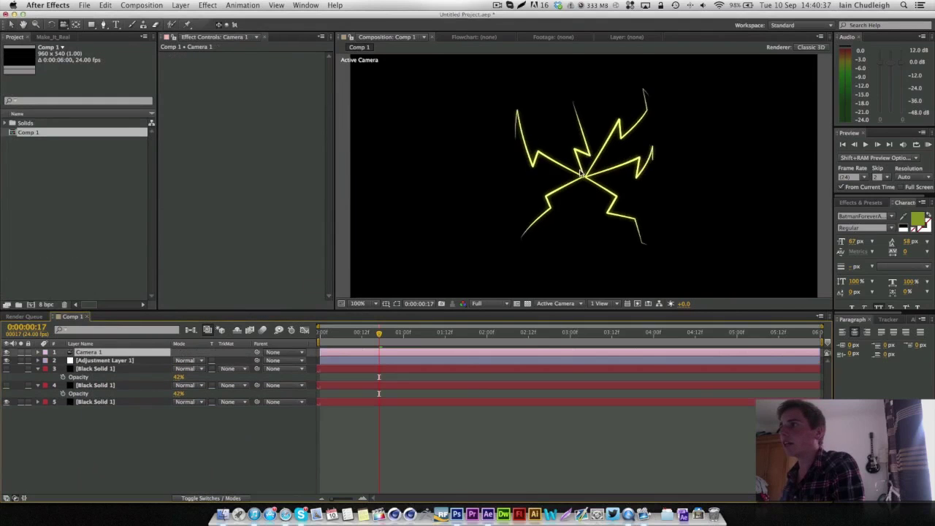
- Orbit the camera around the bolts to a side view, scrubbing the animation from different angles
{"action": "left_click_drag", "start_coordinate": [581, 174], "coordinate": [438, 291]}
{"action": "left_click_drag", "start_coordinate": [355, 336], "coordinate": [458, 334]}
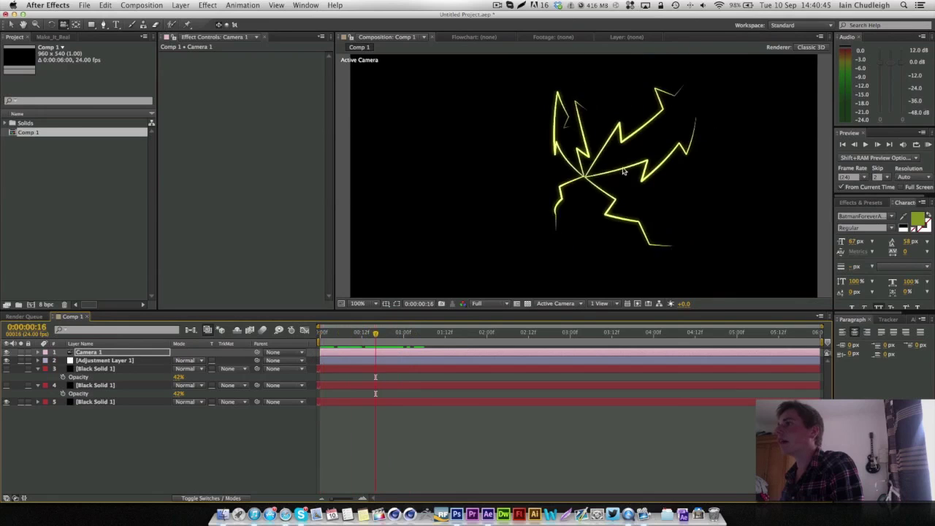
{"action": "left_click_drag", "start_coordinate": [622, 173], "coordinate": [513, 451]}
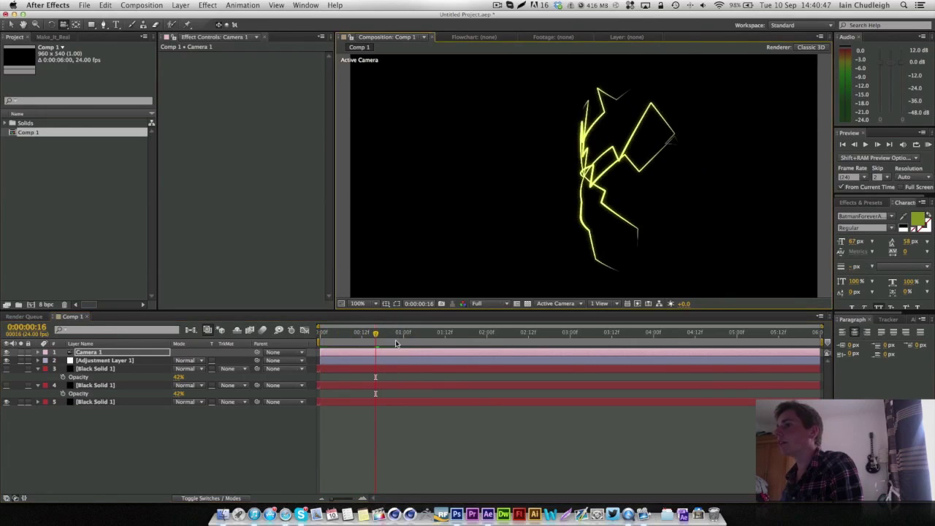
{"action": "left_click_drag", "start_coordinate": [353, 333], "coordinate": [345, 335]}
- Pull the camera back and orbit it towards the front of the bolts, checking several frames
{"action": "left_click_drag", "start_coordinate": [708, 161], "coordinate": [358, 192]}
{"action": "left_click_drag", "start_coordinate": [599, 162], "coordinate": [544, 174]}
{"action": "left_click_drag", "start_coordinate": [344, 333], "coordinate": [383, 334]}
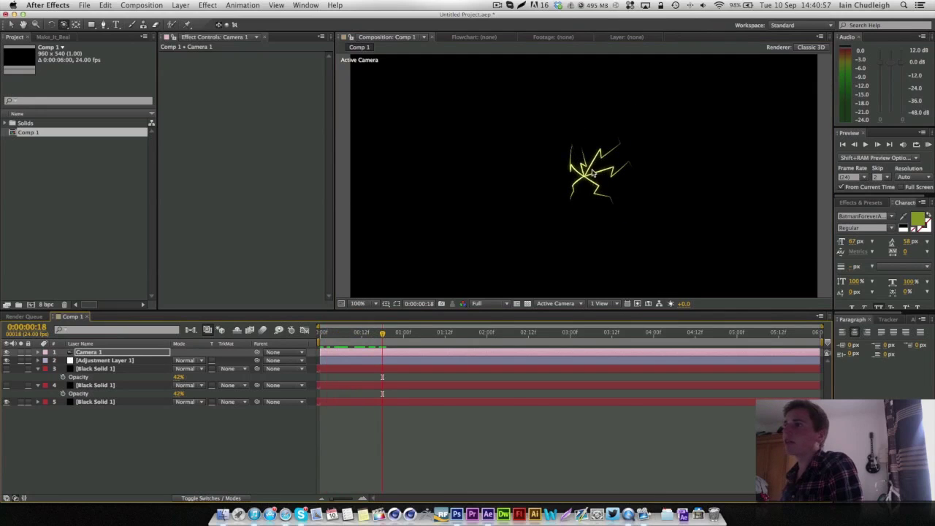
{"action": "mouse_move", "coordinate": [593, 172]}
{"action": "left_mouse_down"}
{"action": "mouse_move", "coordinate": [709, 167]}
{"action": "mouse_move", "coordinate": [585, 157]}
{"action": "left_mouse_up"}
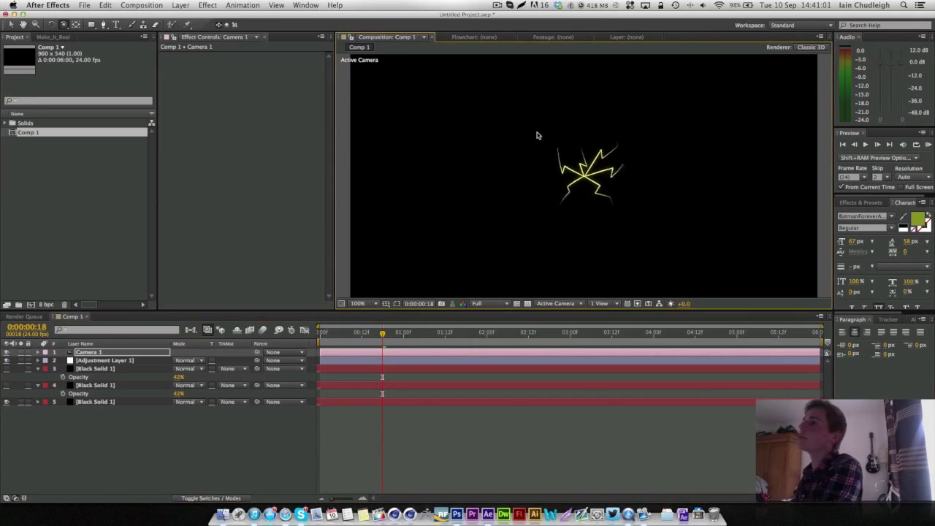
{"action": "left_click_drag", "start_coordinate": [527, 123], "coordinate": [582, 171]}
{"action": "left_click_drag", "start_coordinate": [382, 334], "coordinate": [349, 358]}
- Run a RAM preview of the animation through the camera and select the adjustment layer
{"action": "left_click", "coordinate": [360, 334]}
{"action": "key", "text": "KP_0"}
{"action": "left_click", "coordinate": [326, 350]}
{"action": "left_click", "coordinate": [323, 363]}
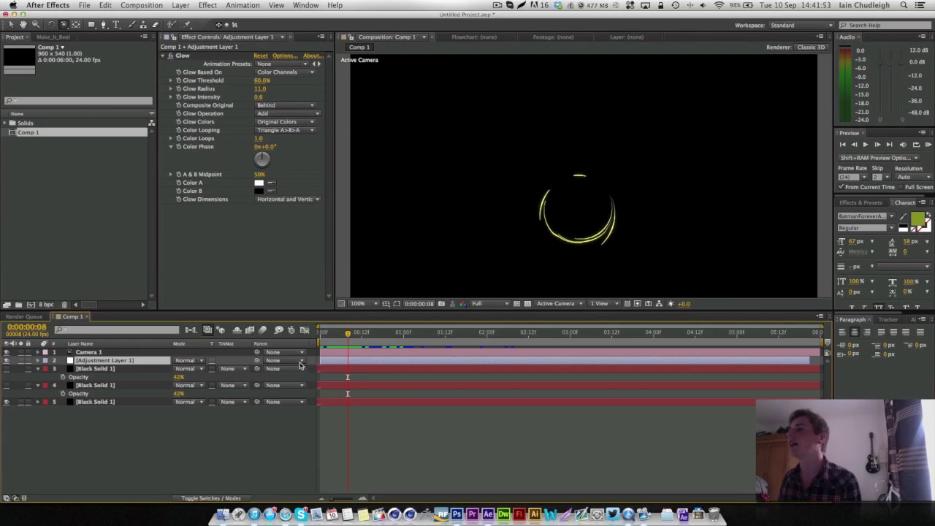
- Make both displaced black solid layers visible again and scrub through the combined animation
{"action": "left_click_drag", "start_coordinate": [344, 334], "coordinate": [377, 360]}
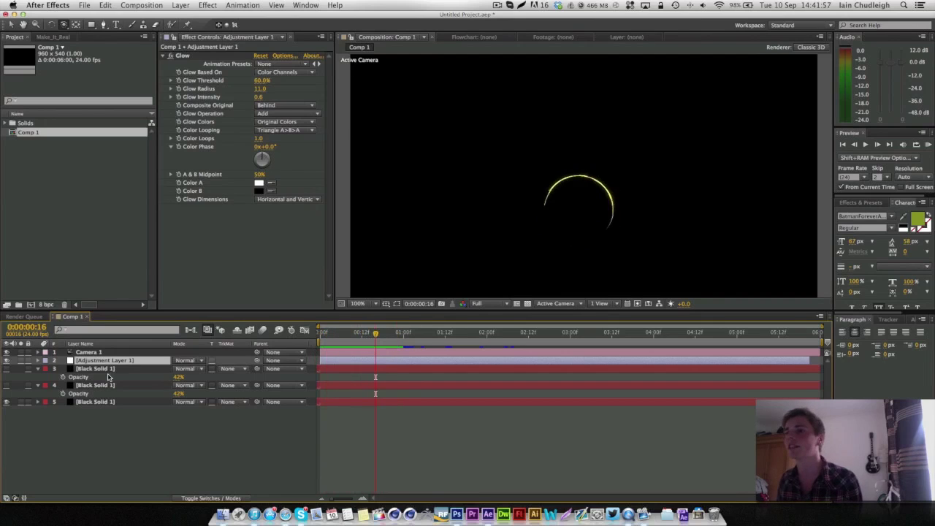
{"action": "left_click", "coordinate": [9, 388]}
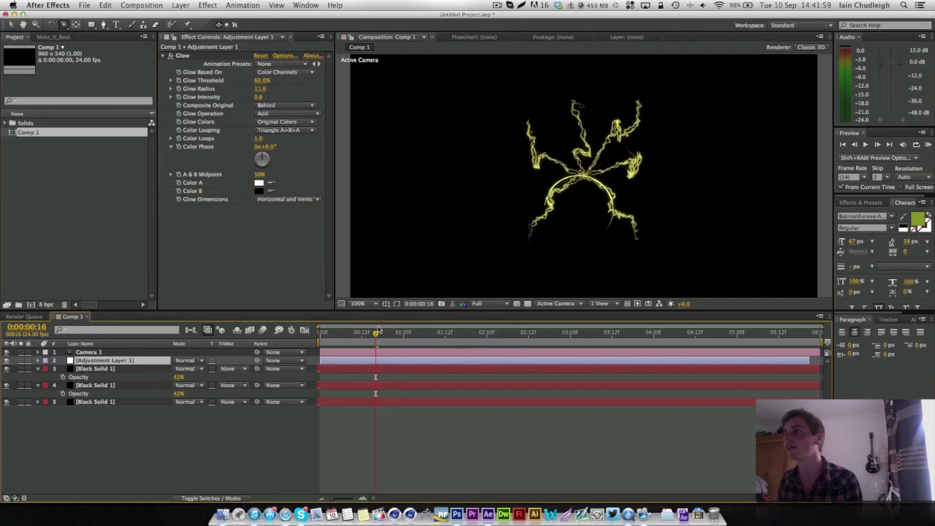
{"action": "mouse_move", "coordinate": [359, 335]}
{"action": "left_mouse_down"}
{"action": "mouse_move", "coordinate": [322, 334]}
{"action": "mouse_move", "coordinate": [358, 334]}
{"action": "left_mouse_up"}
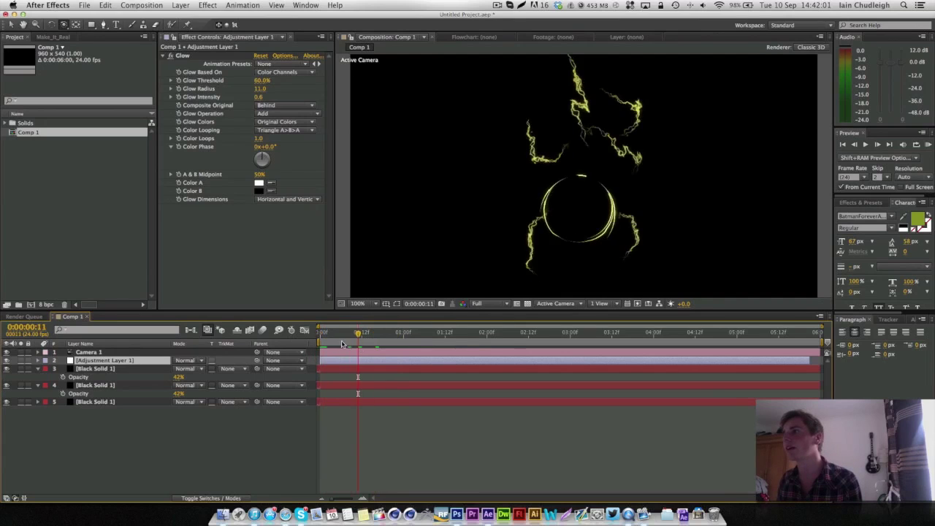